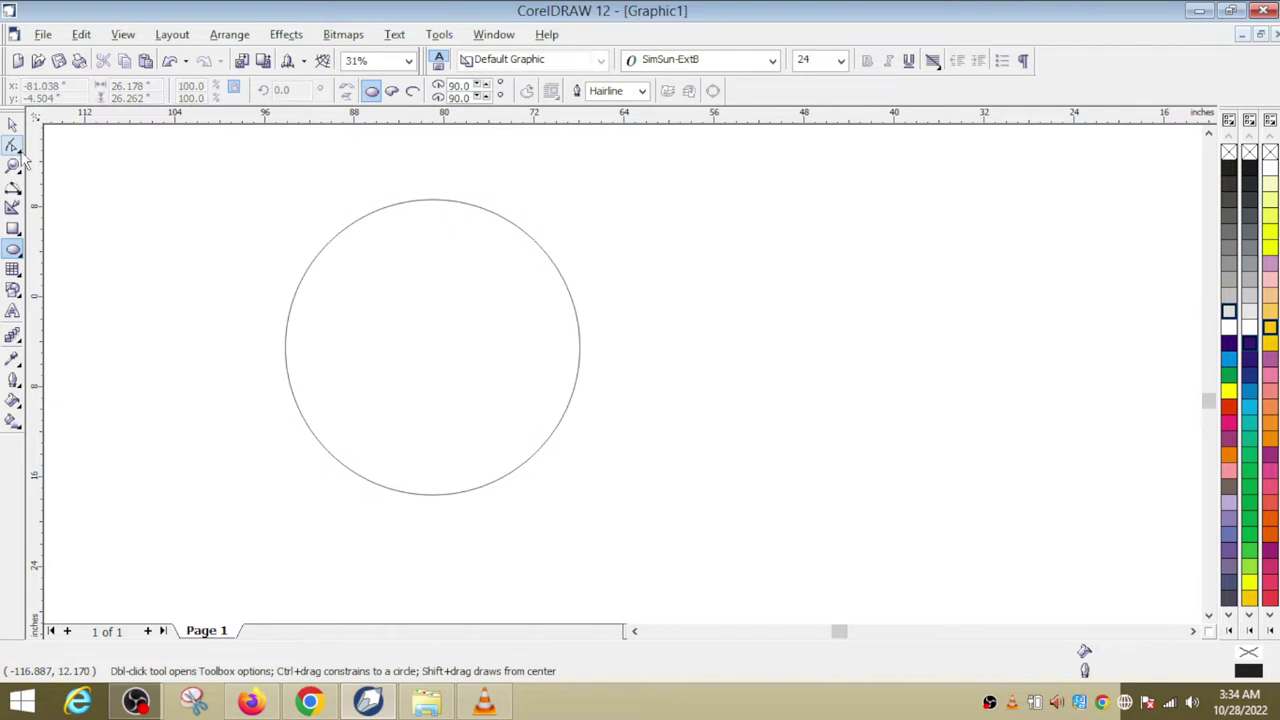
Cut the circle into upper and lower halves with the Knife tool, straight across between its two side nodes.
left_click(14, 146)
left_click(22, 153)
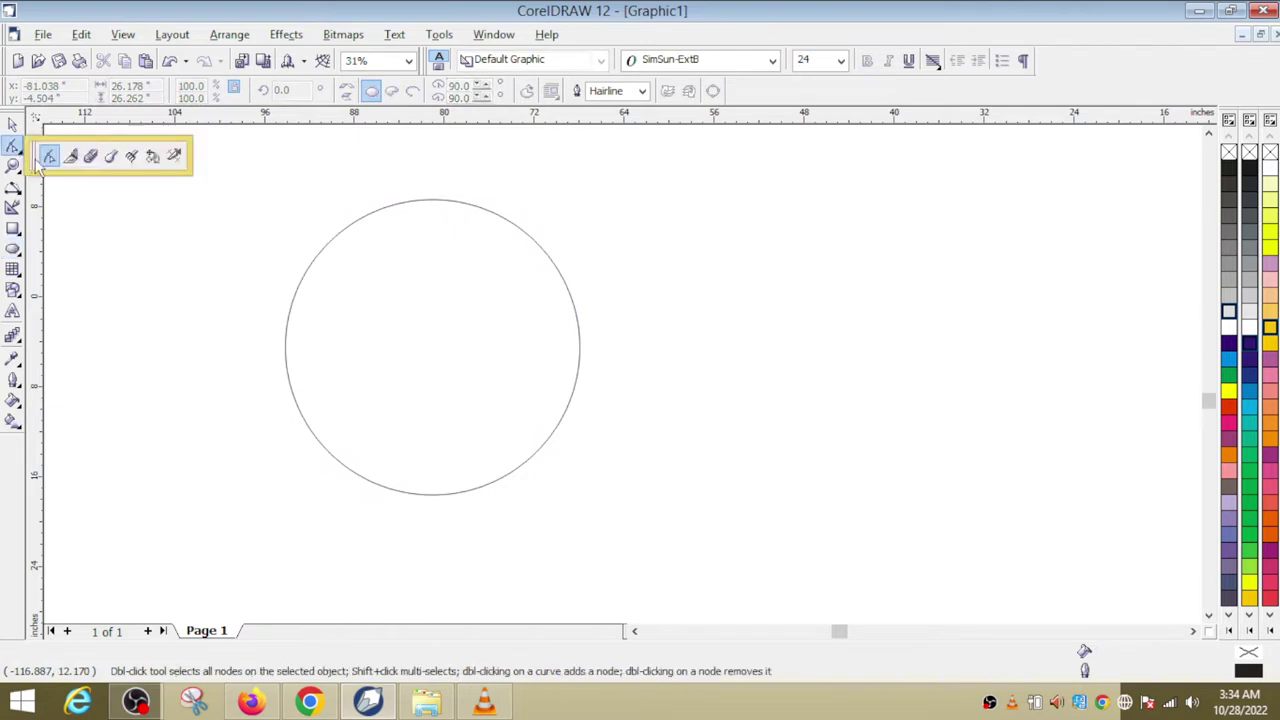
left_click(72, 157)
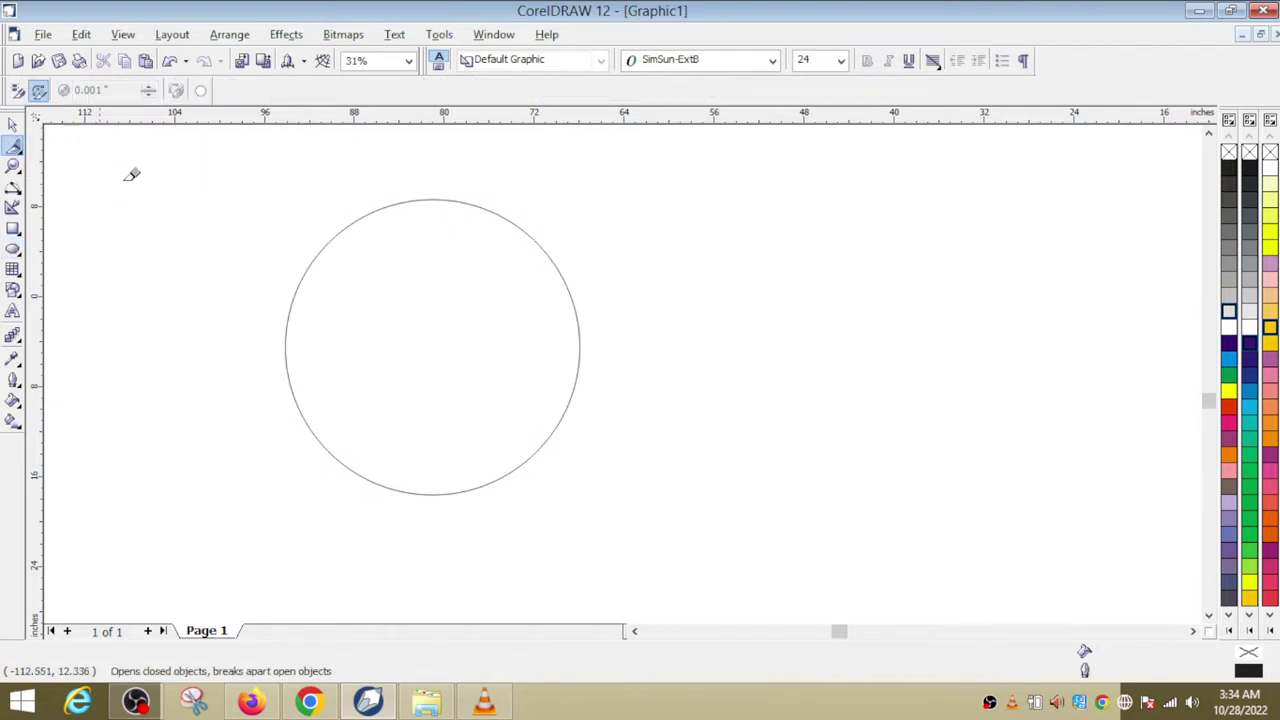
left_click(286, 325)
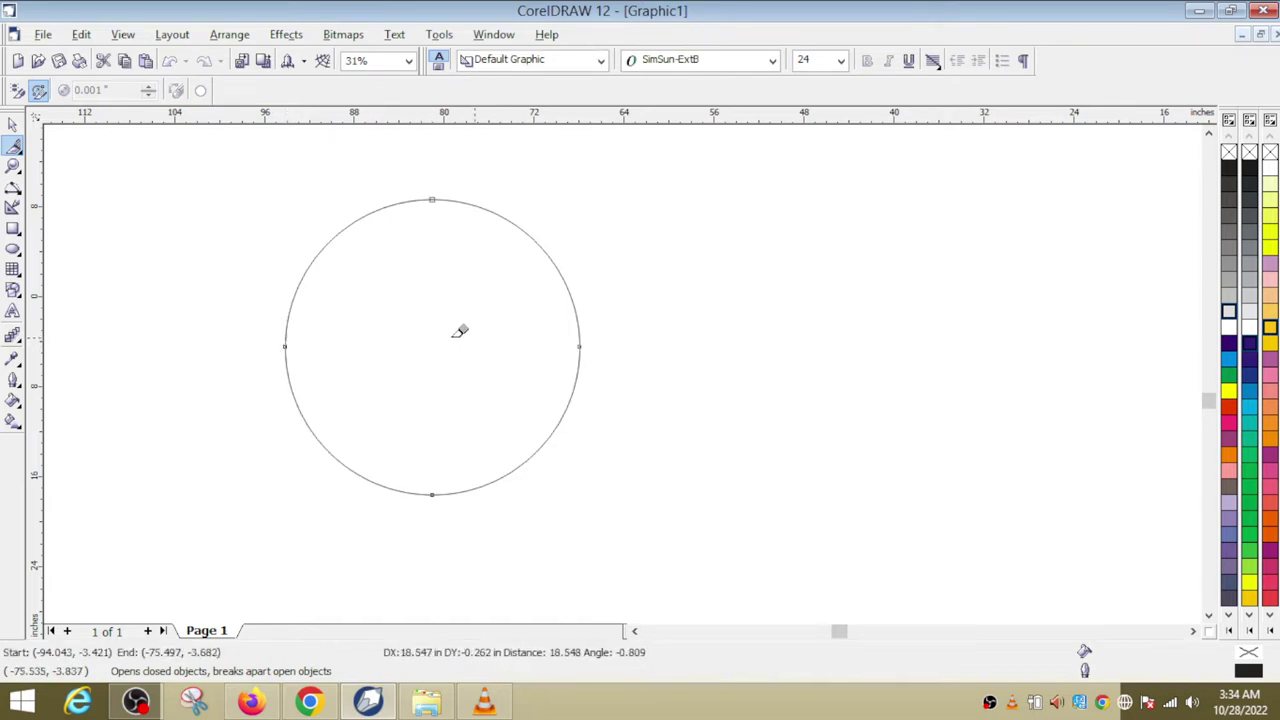
left_click(287, 334)
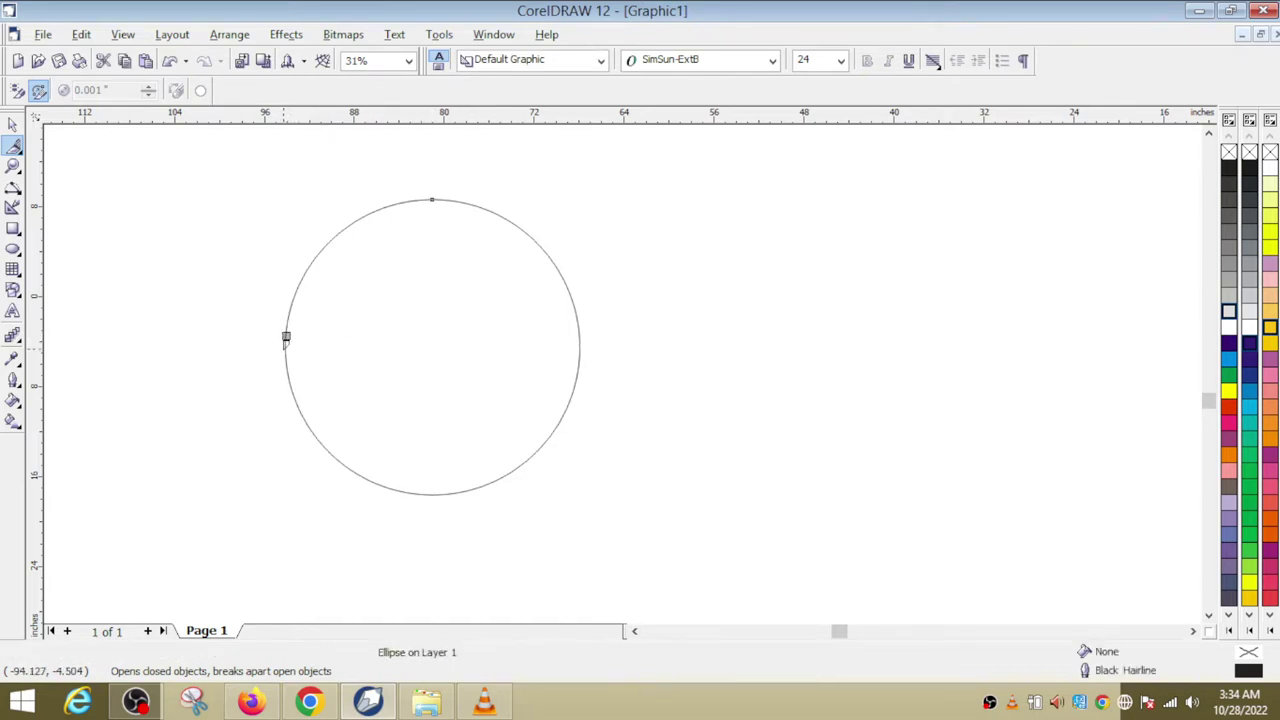
left_click(285, 347)
left_click(286, 349)
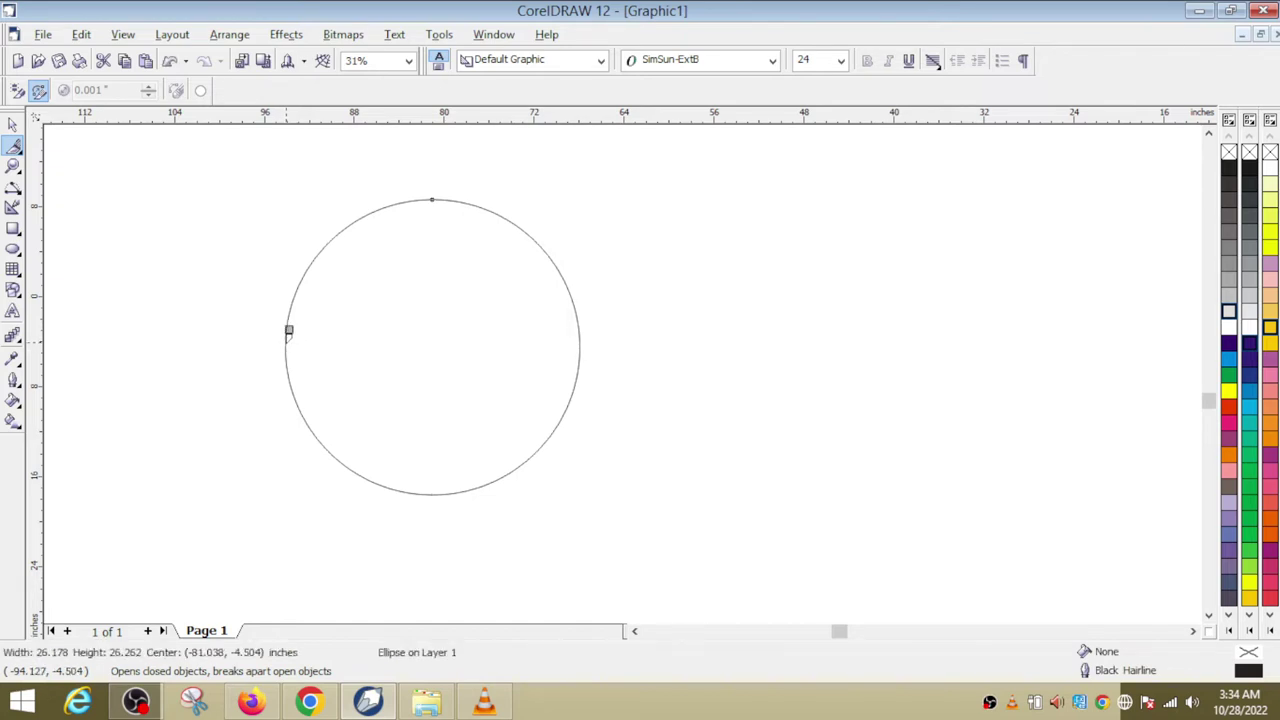
left_click(287, 338)
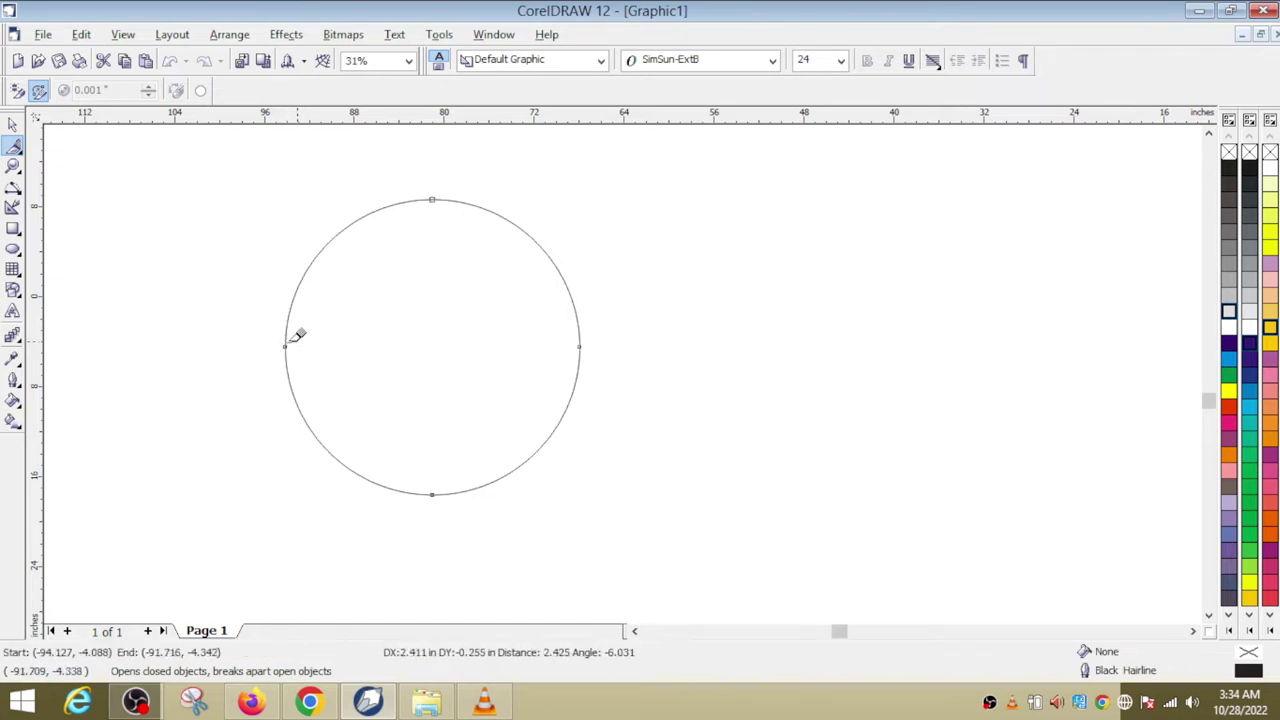
left_click(287, 338)
left_click(287, 338)
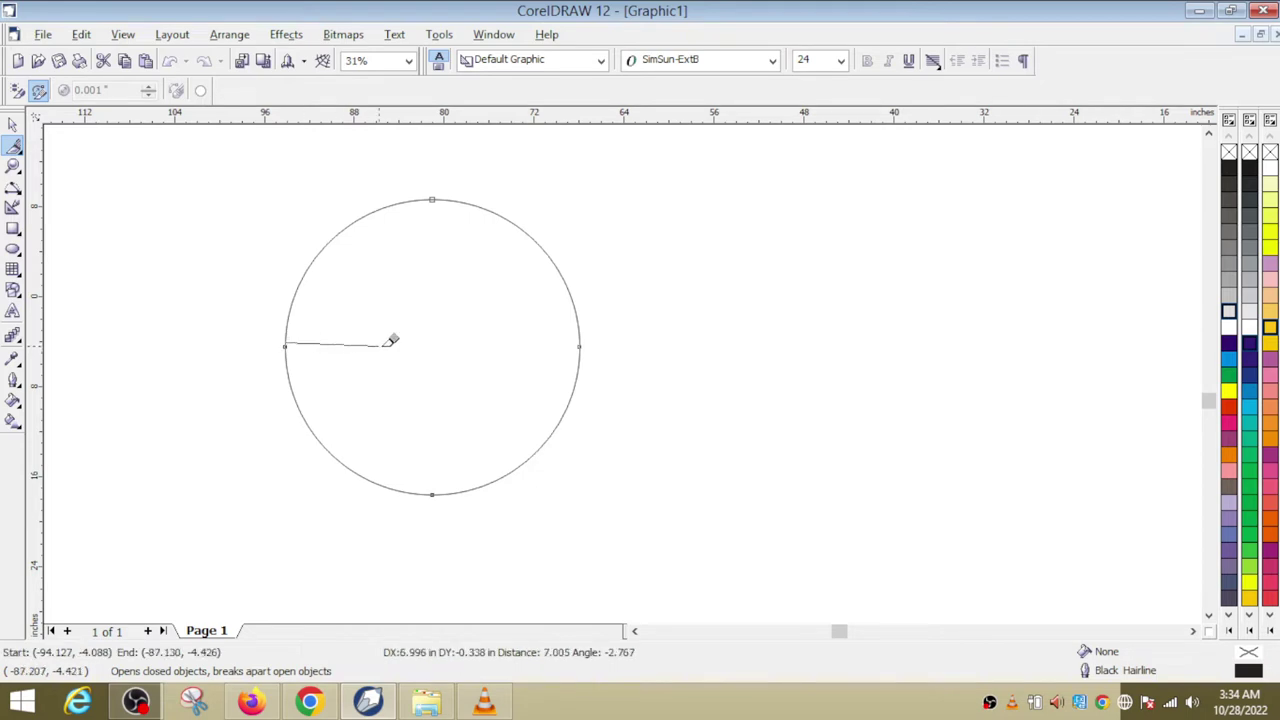
left_click(580, 345)
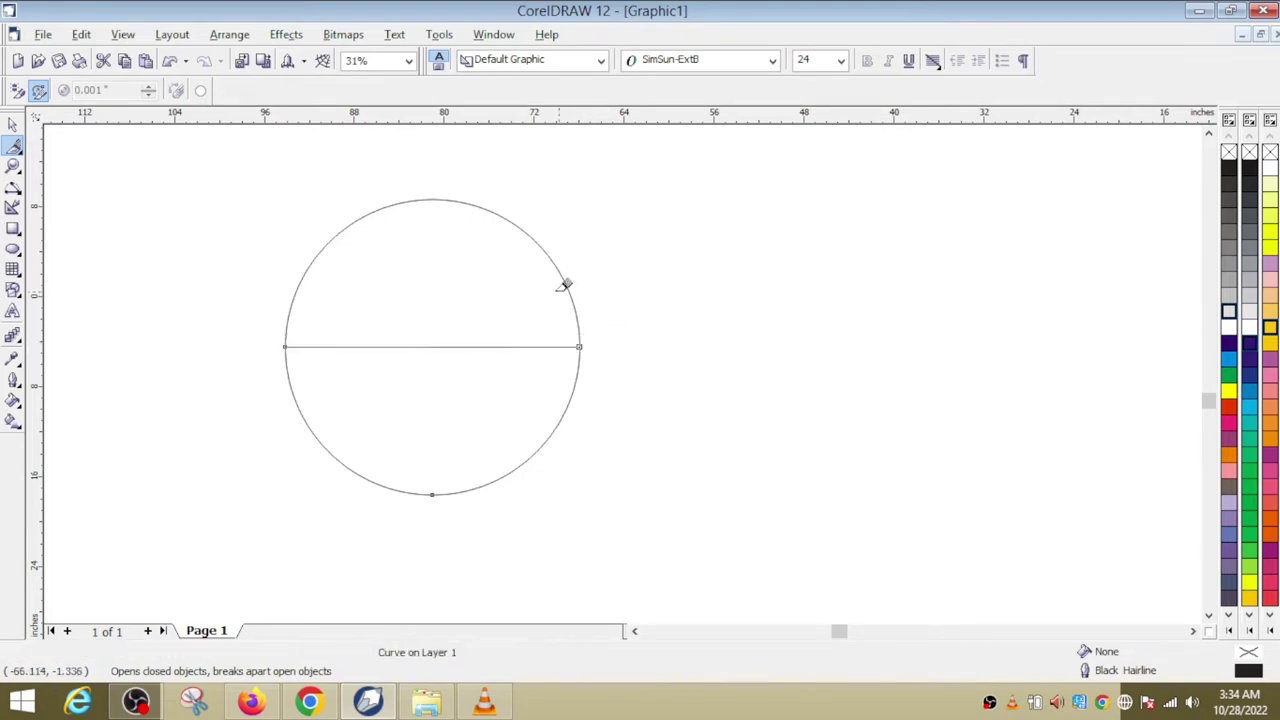
Delete the lower half of the cut circle.
left_click(13, 123)
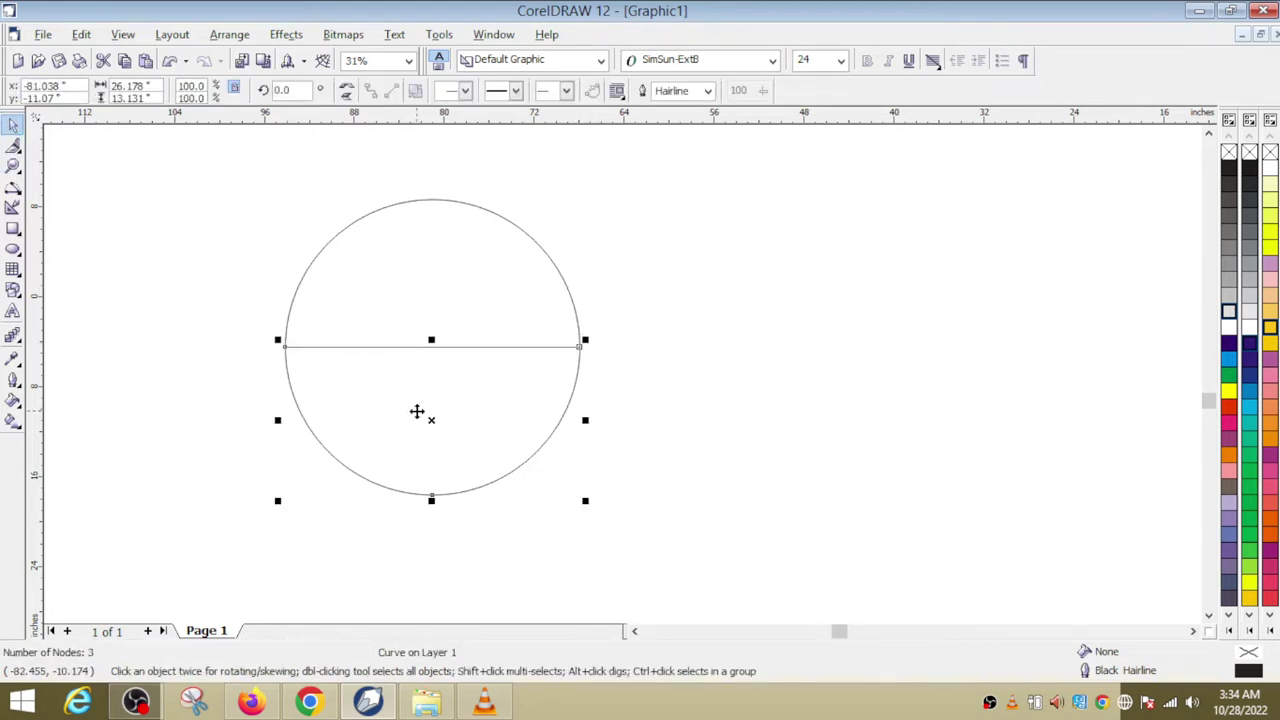
key("Delete")
left_click(417, 345)
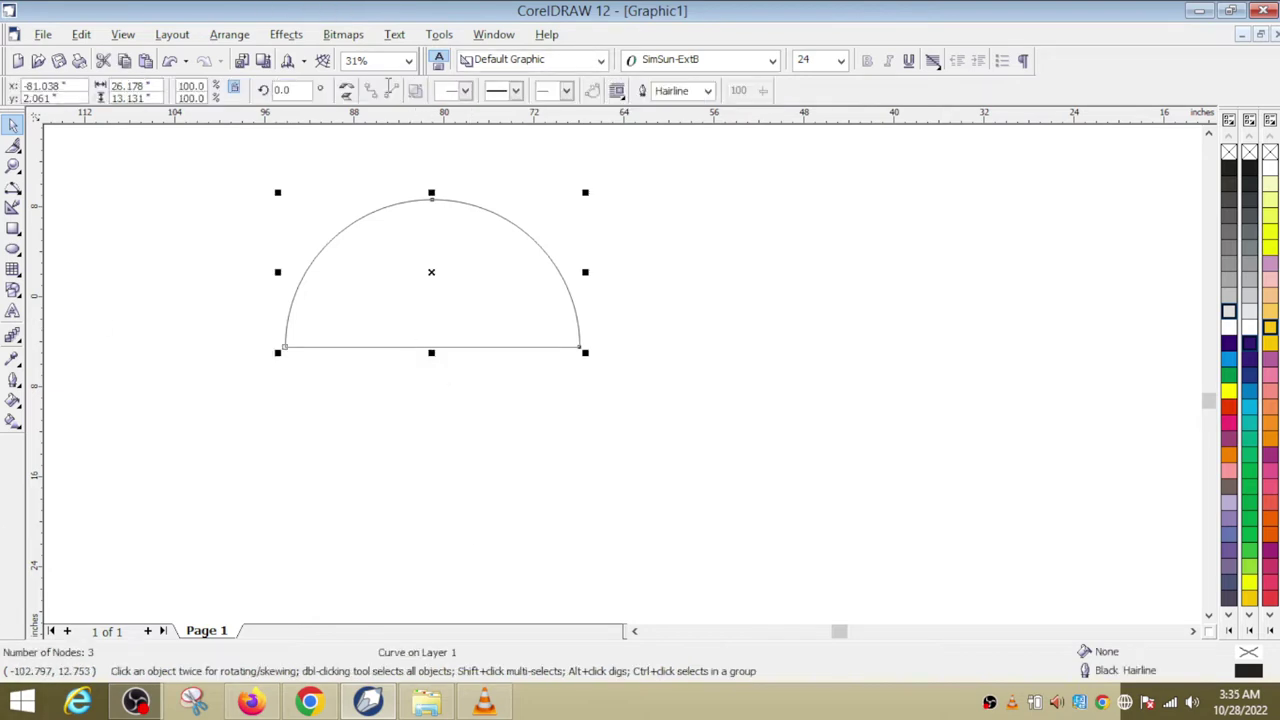
left_click(398, 410)
Convert the straight bottom edge of the half circle to a curve with the Shape tool.
left_click(13, 145)
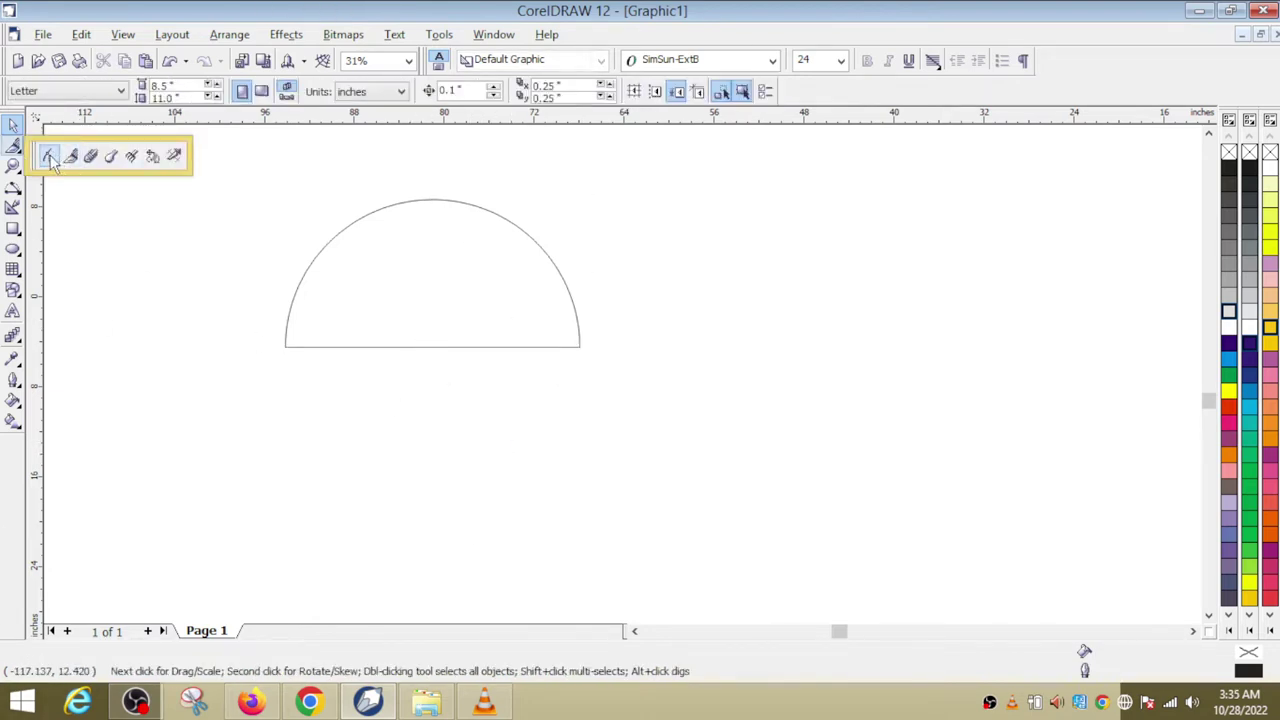
left_click(49, 157)
left_click(417, 347)
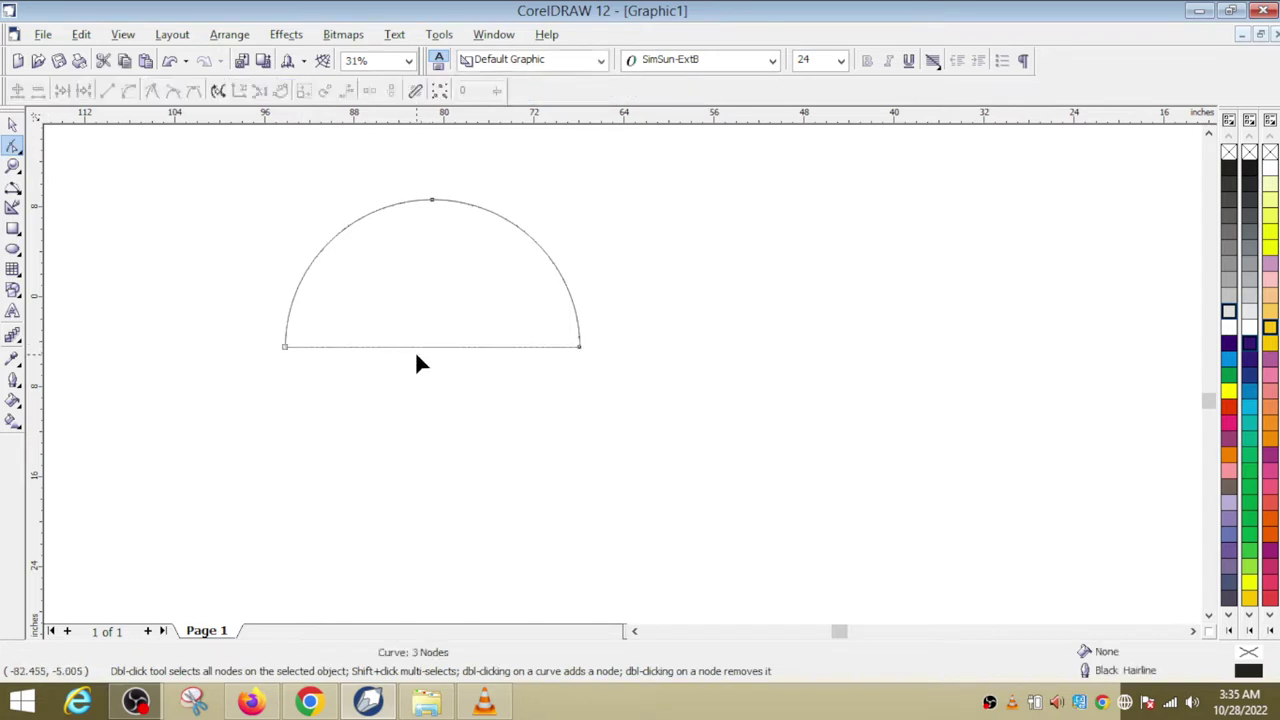
left_click(416, 347)
right_click(417, 350)
left_click(458, 418)
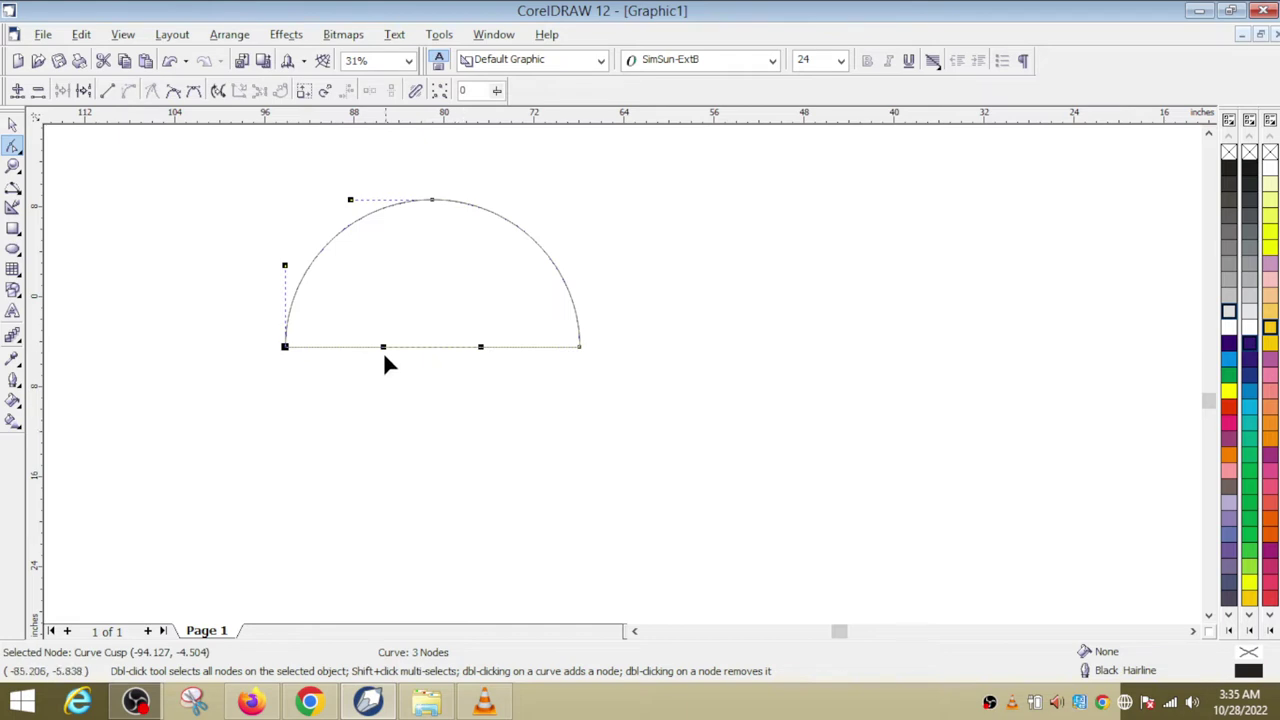
Bend the half circle's bottom edge into an S-shaped wave that dips on its left side and rises on its right.
left_click_drag(382, 350, 377, 384)
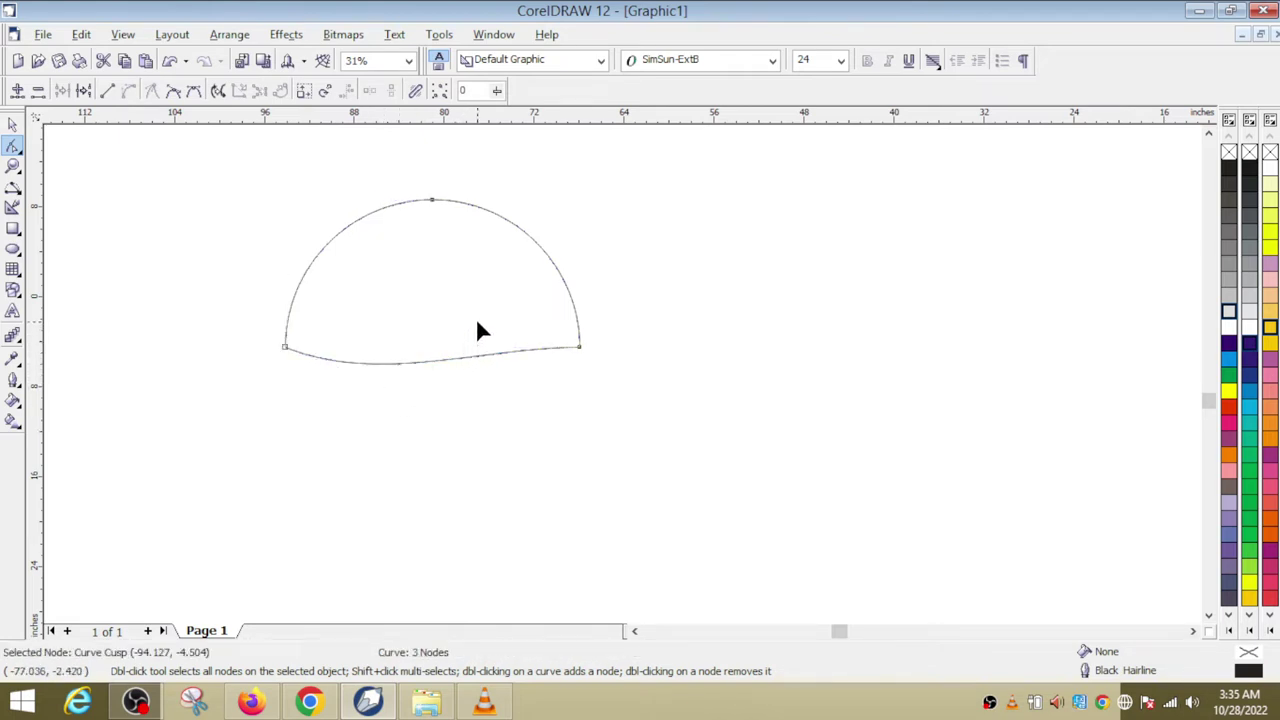
left_click(477, 331)
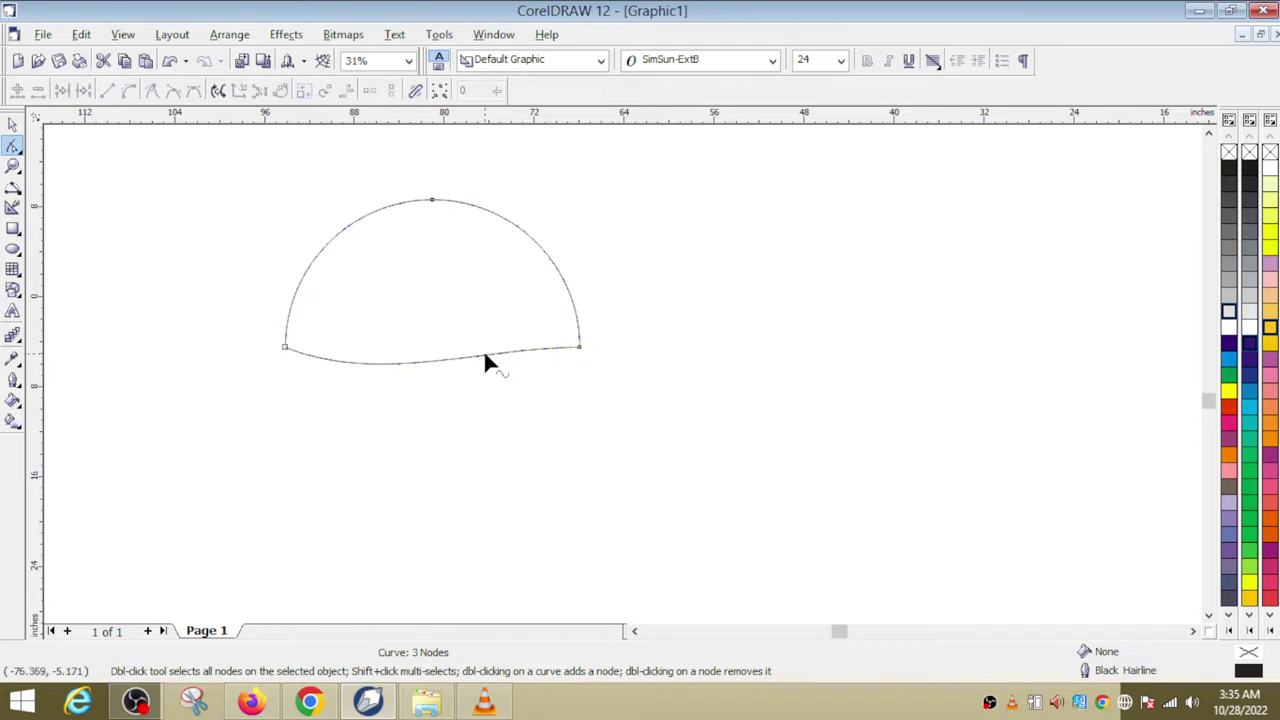
left_click(485, 356)
left_click_drag(484, 352, 383, 381)
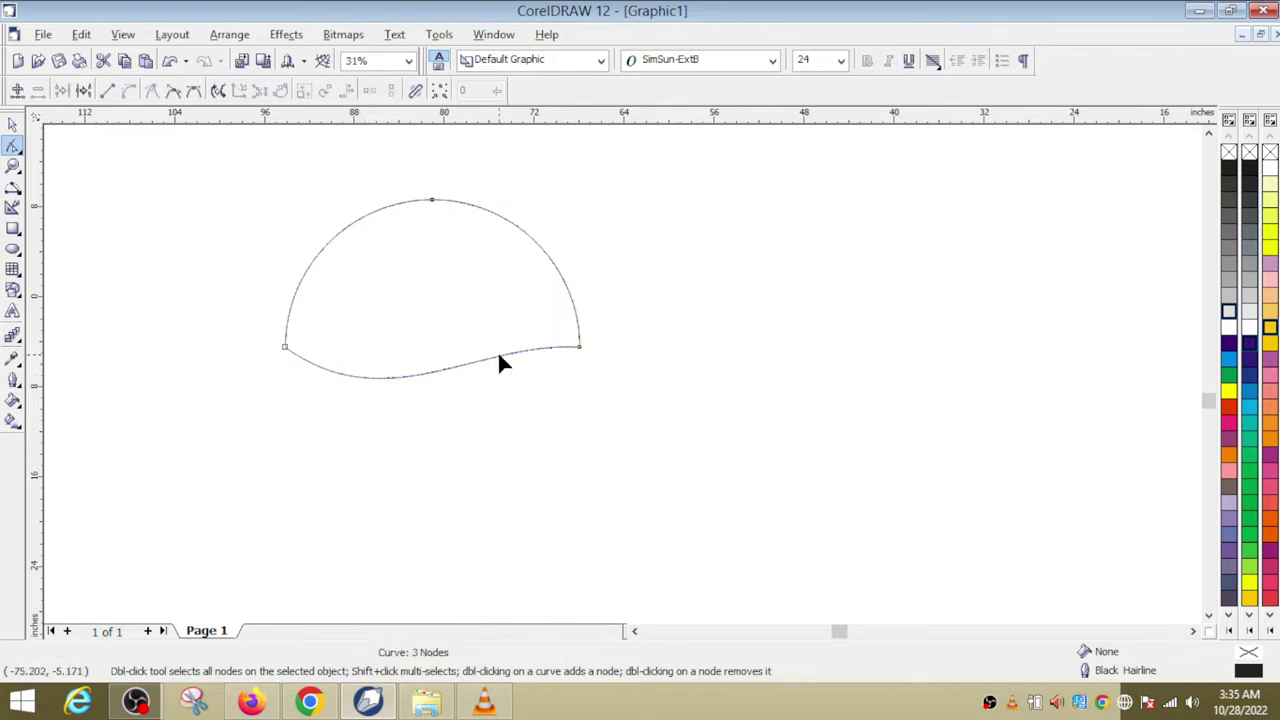
left_click_drag(499, 356, 488, 343)
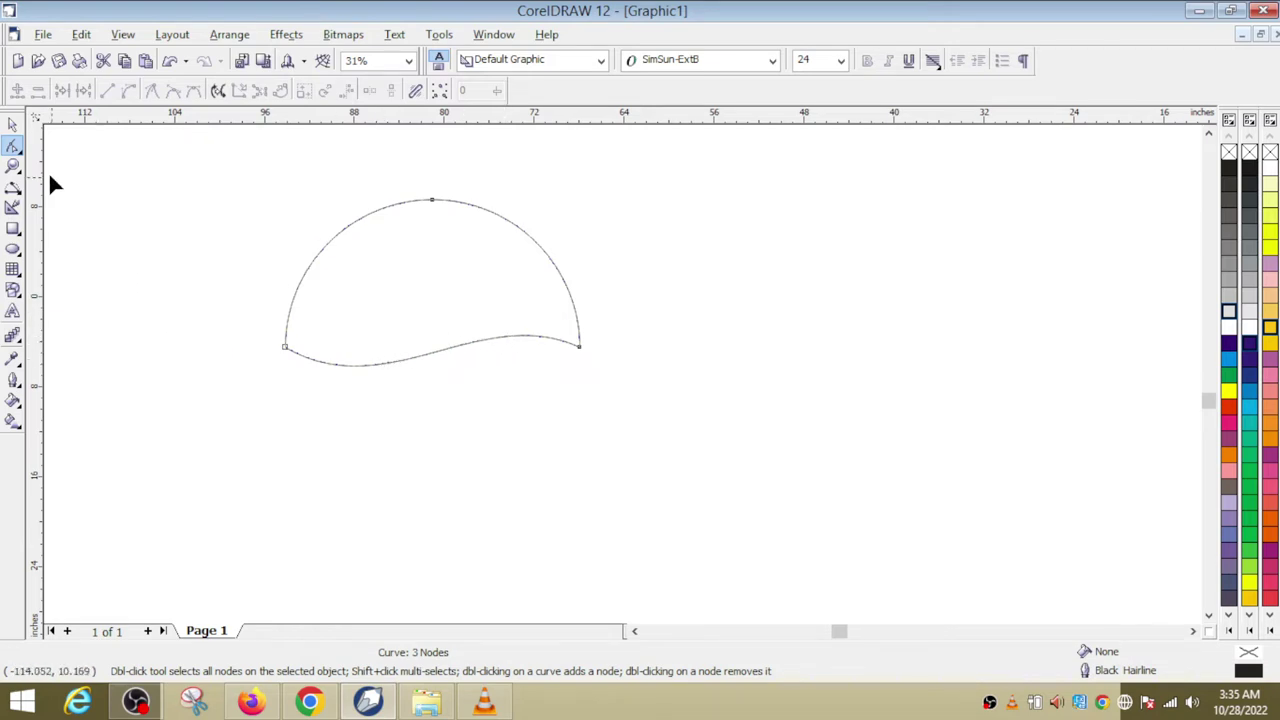
Duplicate the wavy half circle directly below the original and mirror the copy vertically and horizontally.
left_click(12, 124)
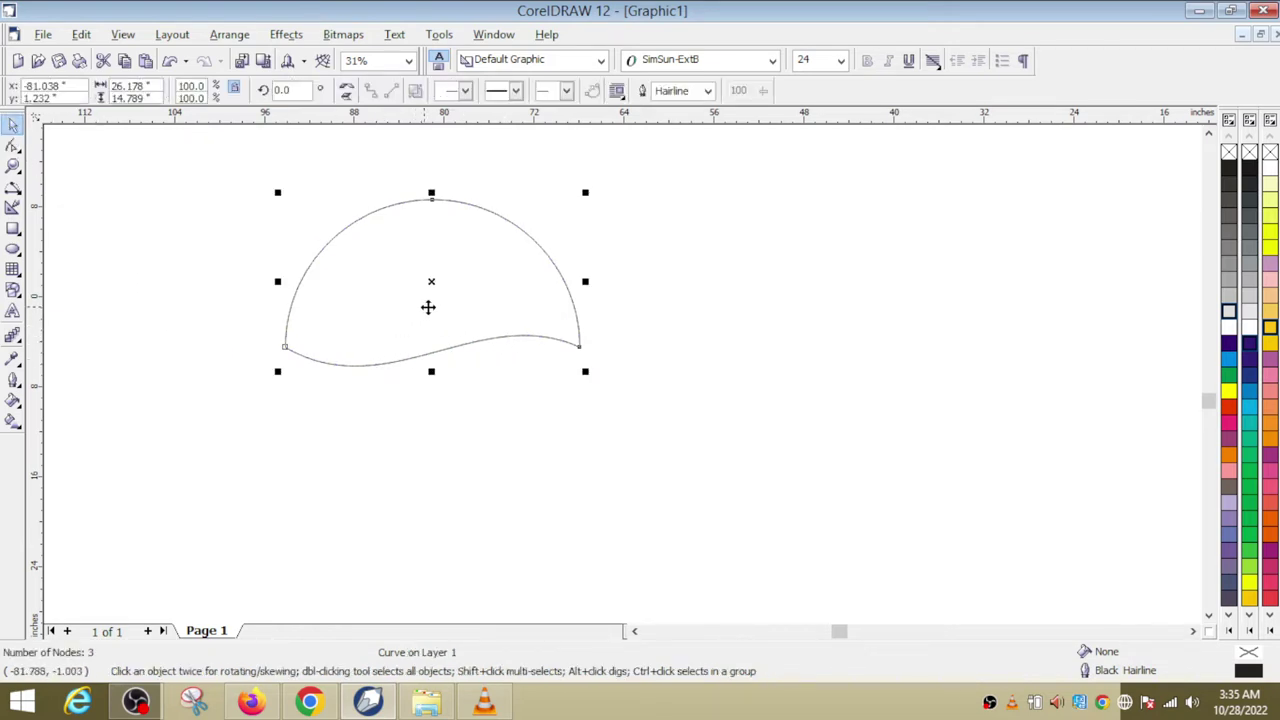
left_click_drag(433, 281, 432, 468)
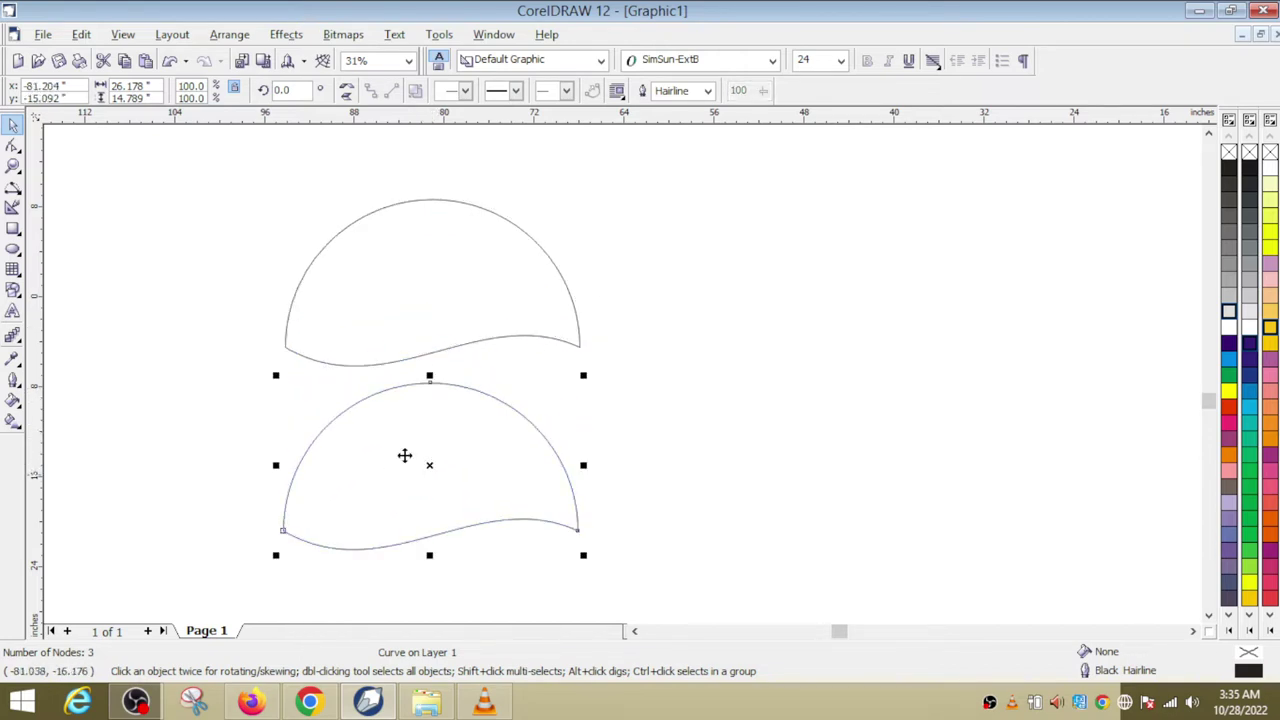
left_click(346, 92)
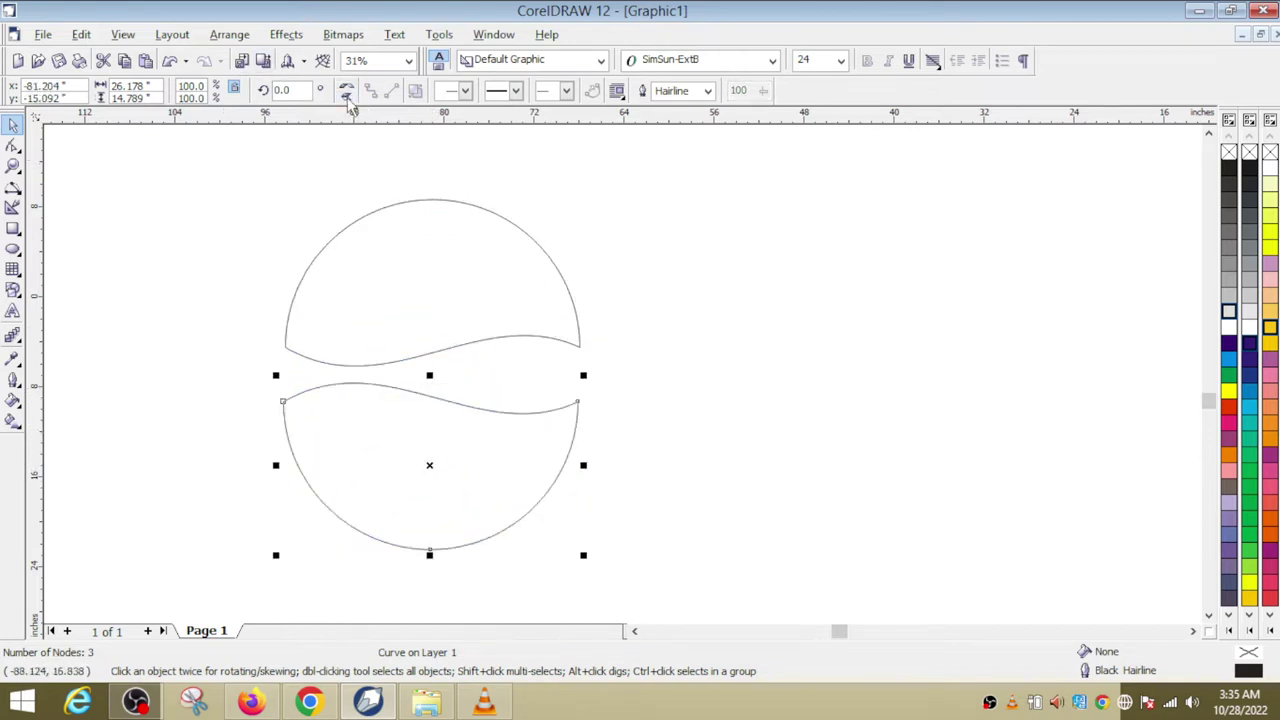
left_click(346, 87)
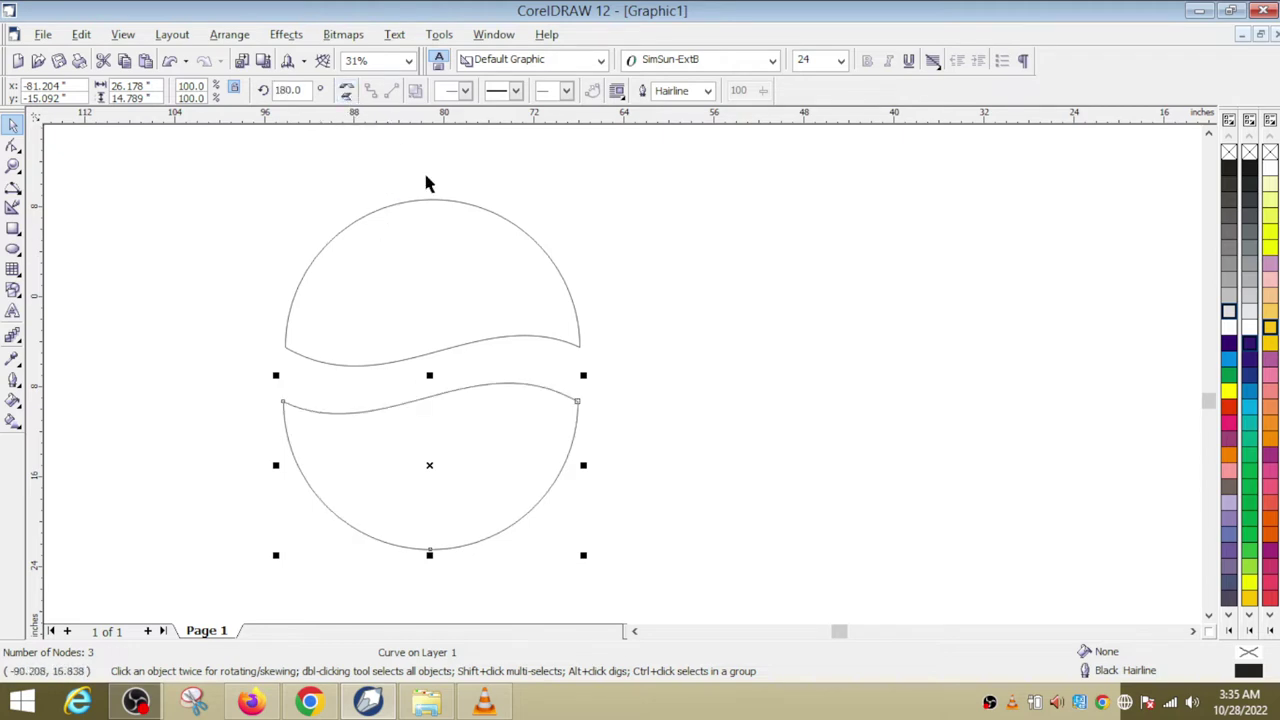
Align the mirrored copy beneath the upper half and move it up to leave a narrow, even wavy gap.
key("Right")
key("Right")
key("Right")
key("Right")
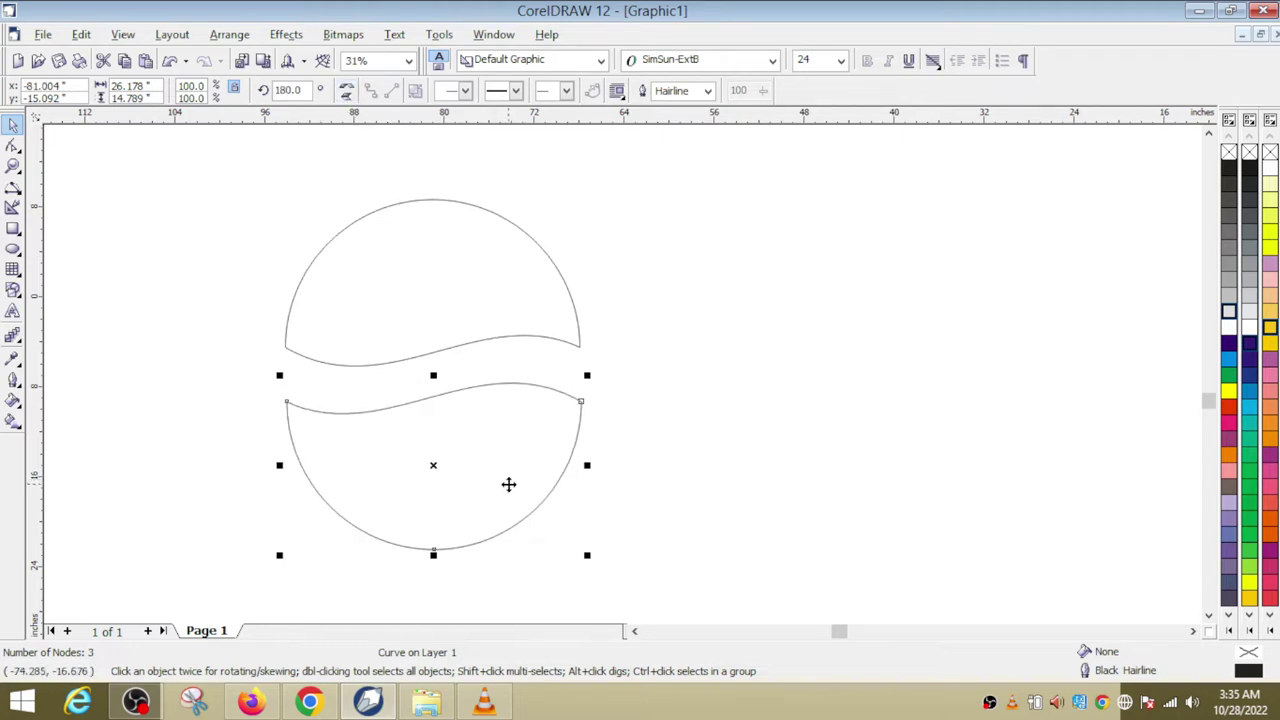
key("Page_Down")
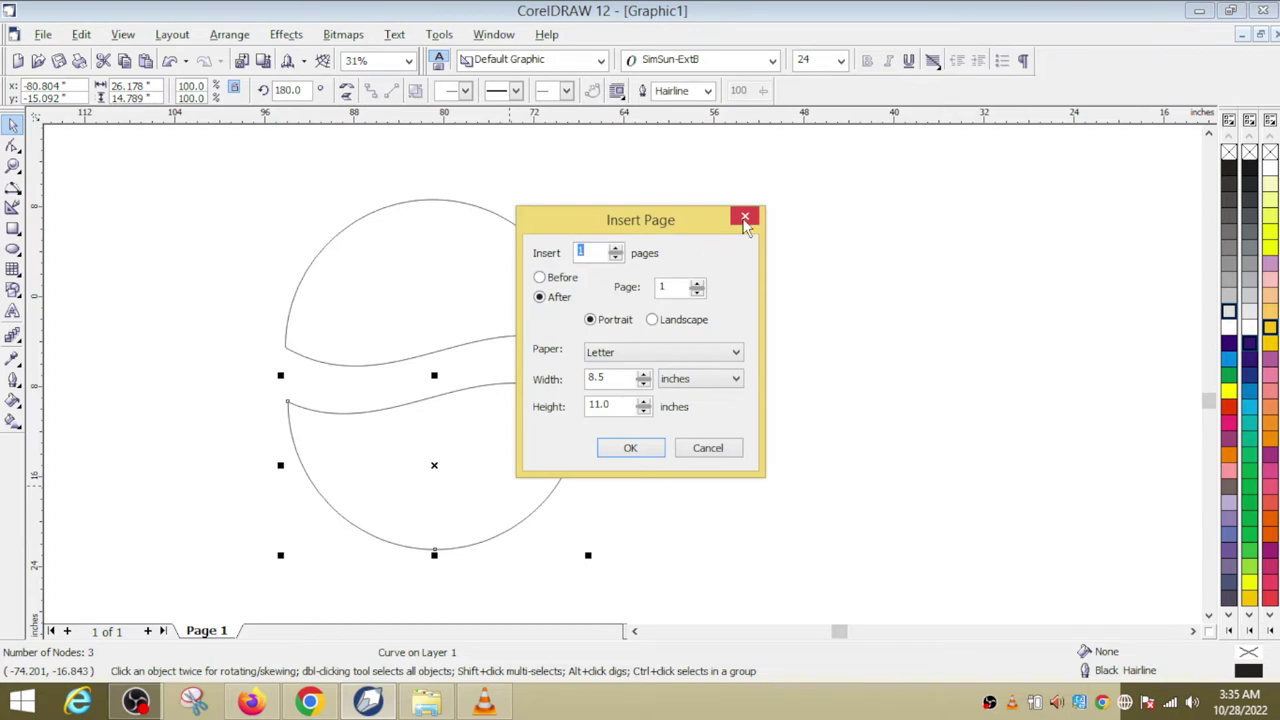
left_click(745, 219)
left_click(435, 467)
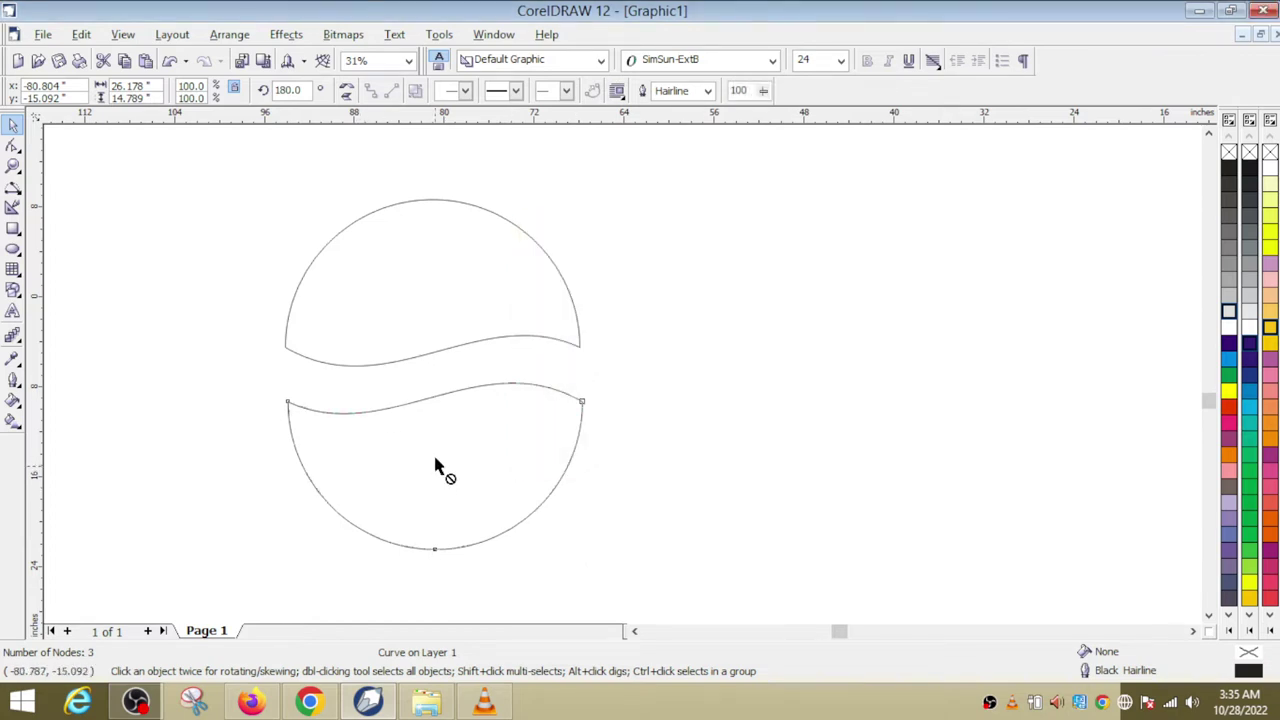
left_click_drag(435, 459, 451, 479)
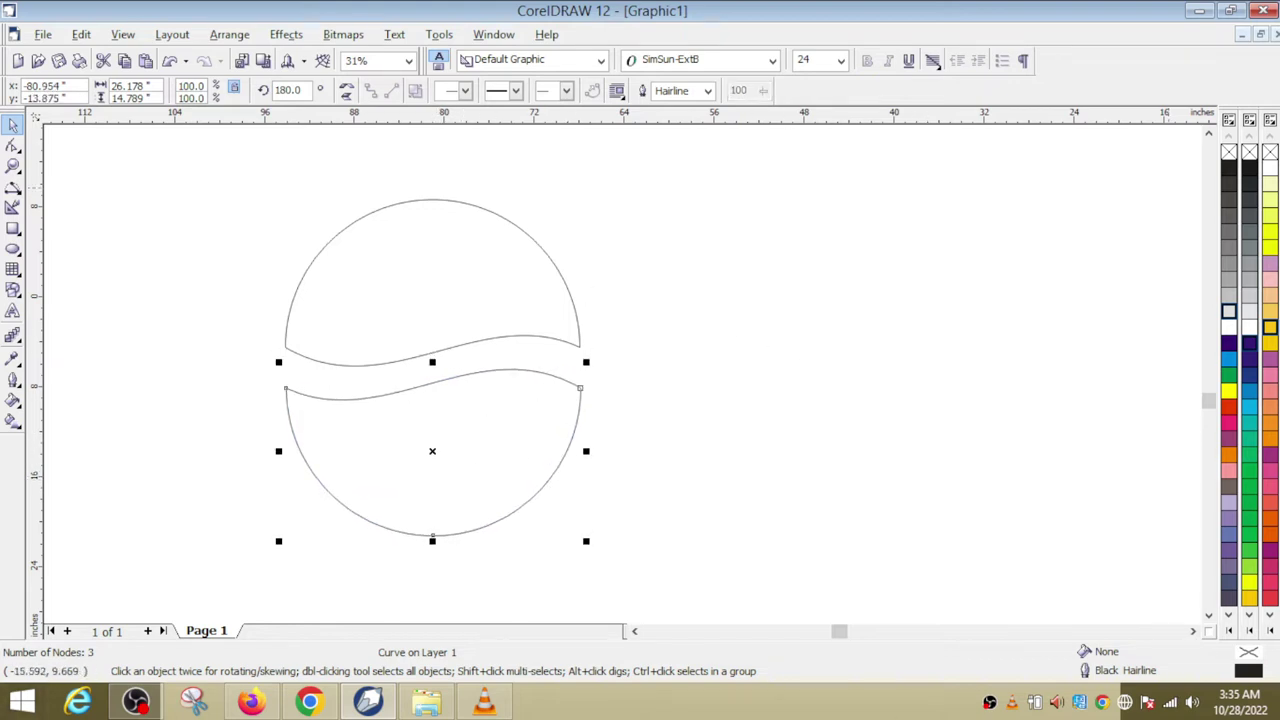
Fill the lower half with Blue and the upper half with red.
left_click(1229, 343)
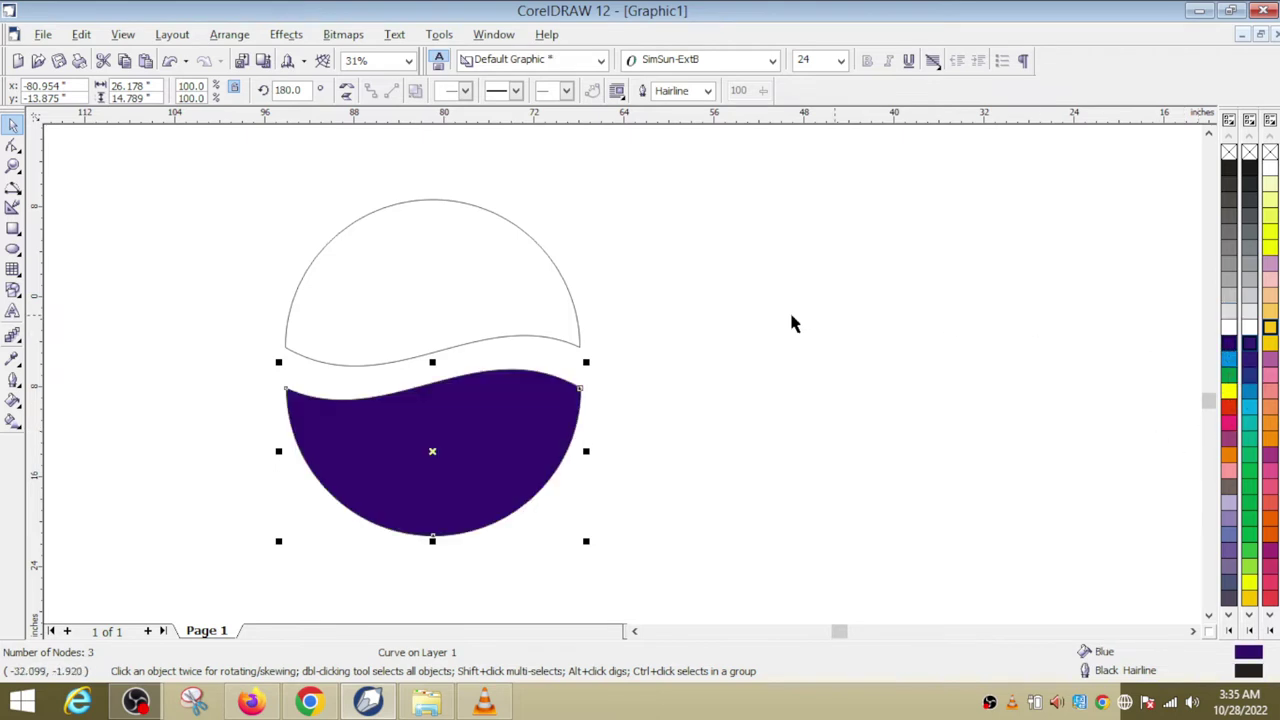
left_click(466, 289)
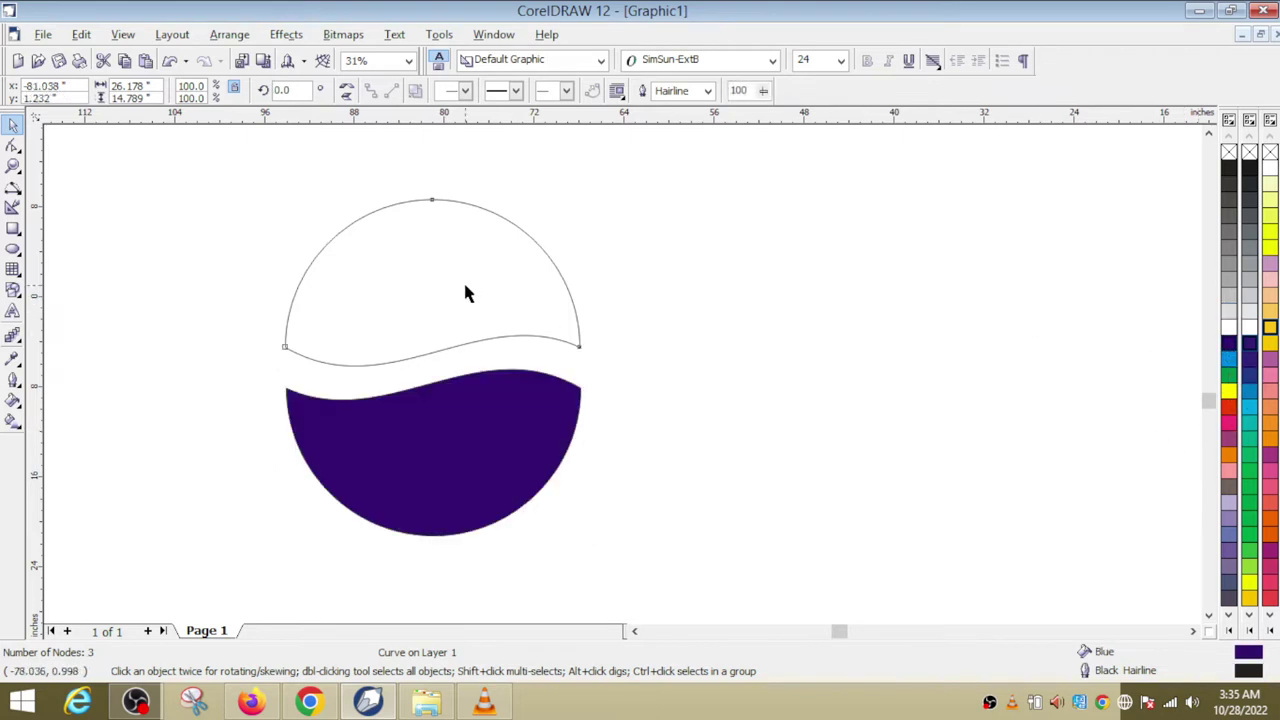
left_click(1229, 406)
left_click(723, 400)
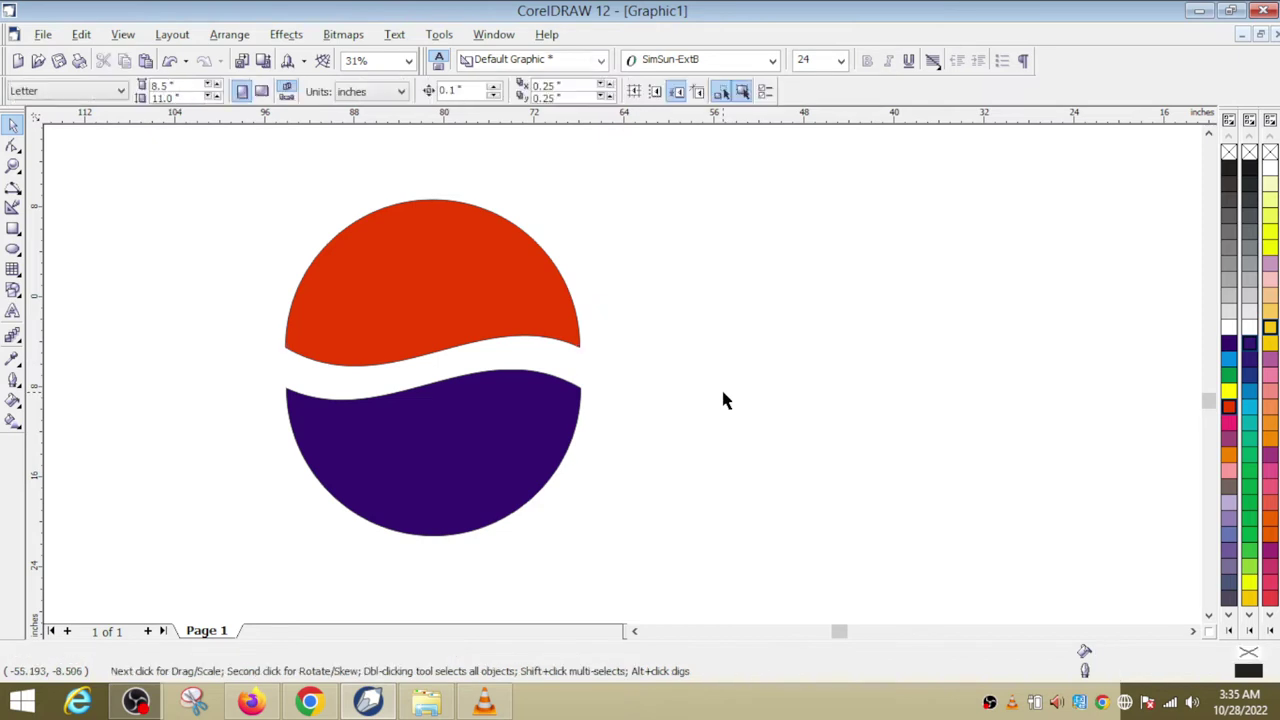
Add the artistic text "Pepsi" beside the circle and enlarge it to about 645 pt.
left_click(12, 313)
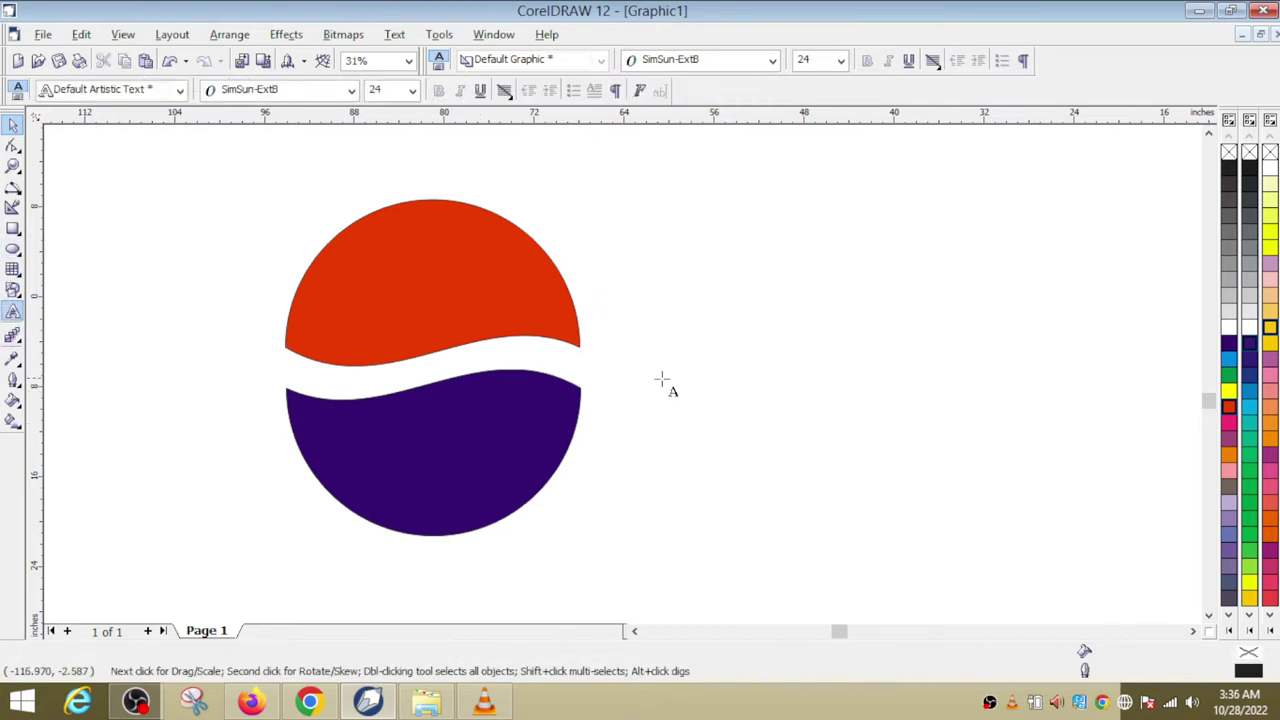
left_click(731, 348)
type("P")
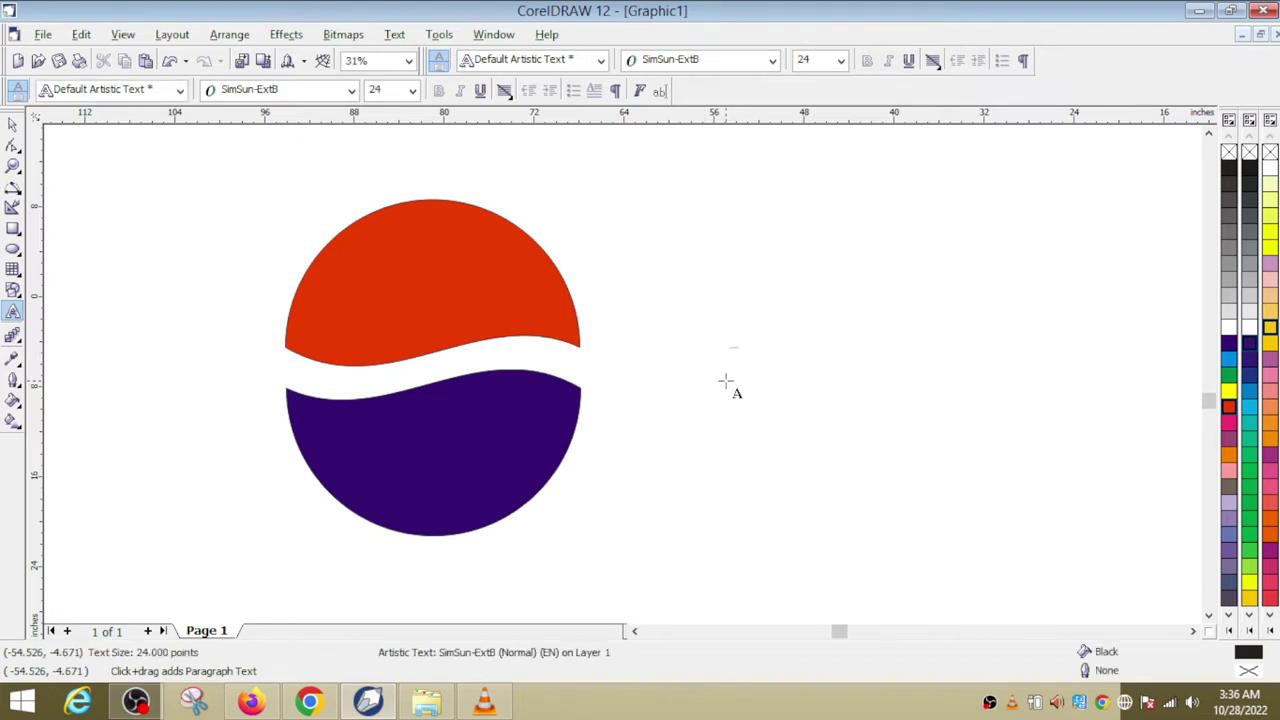
left_click(748, 343)
left_click_drag(748, 338, 974, 234)
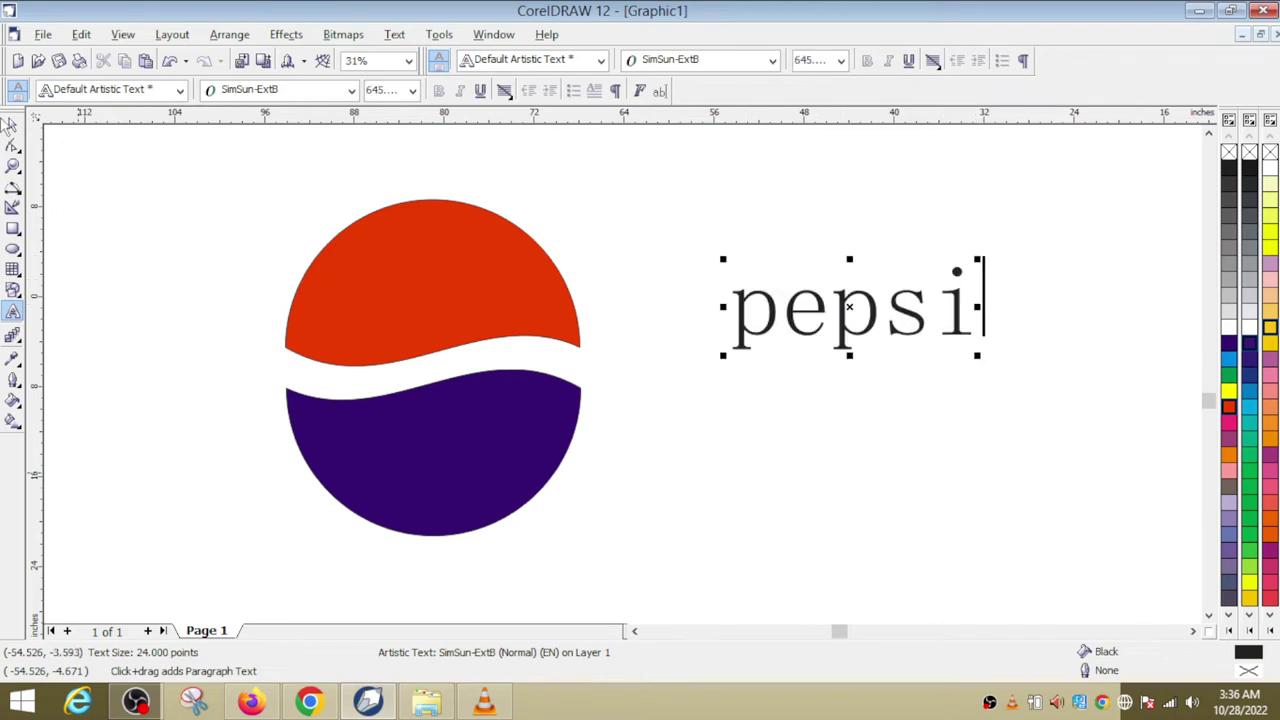
left_click(11, 126)
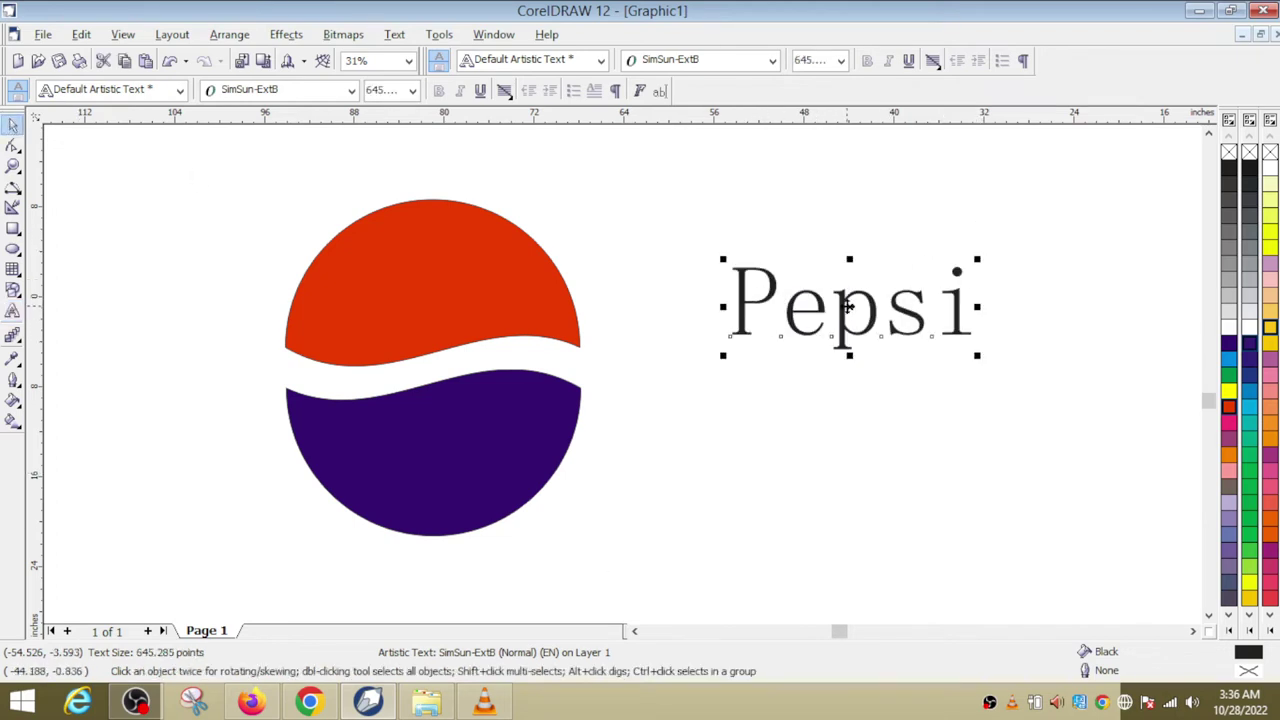
Scale the Pepsi text down to about 308 pt and move it over the wavy gap between the halves.
left_click_drag(848, 307, 759, 314)
left_click_drag(646, 290, 430, 385)
scroll(411, 400, "up", 2)
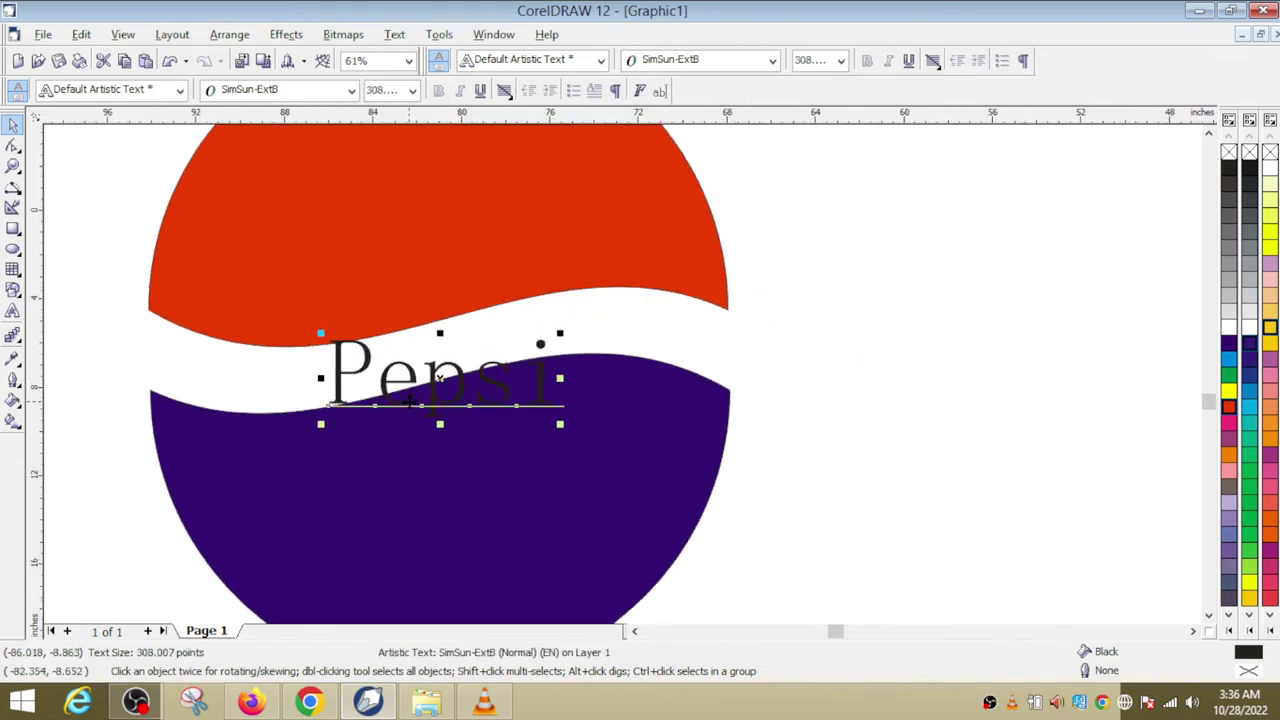
scroll(411, 400, "up", 1)
key("Escape")
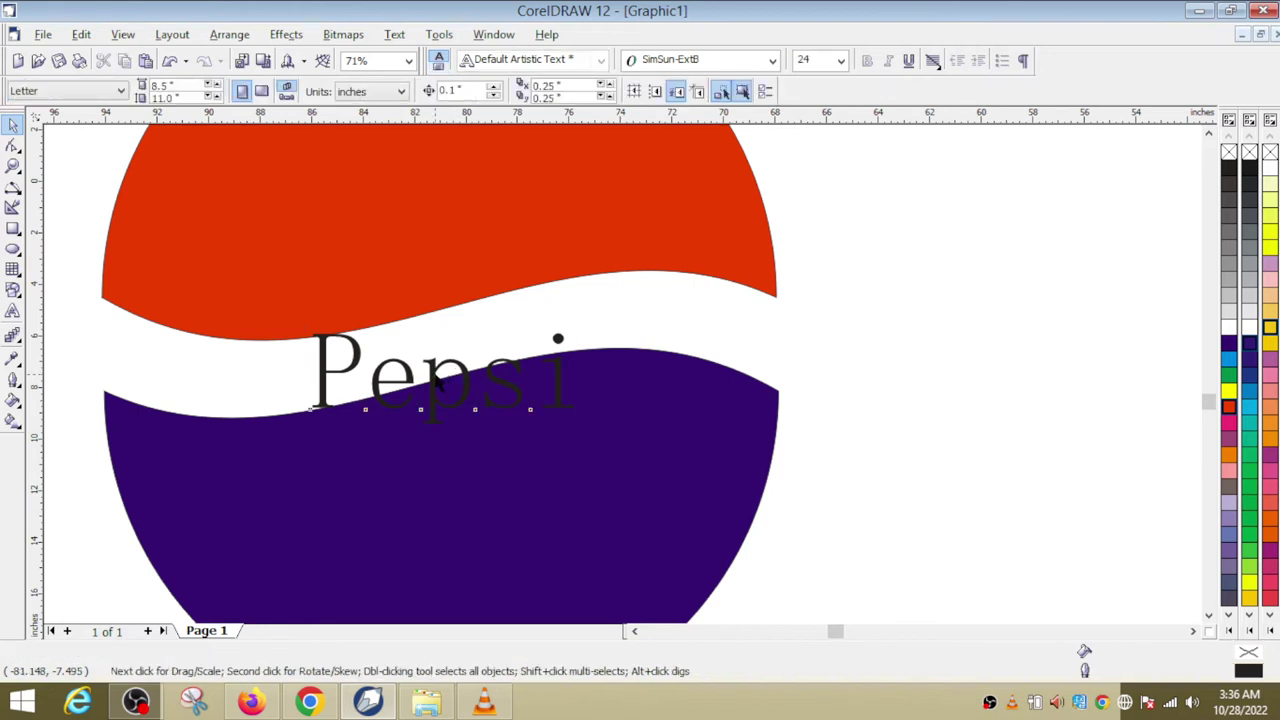
Rotate the Pepsi text counterclockwise so it slopes upward along the wavy gap.
left_click(437, 380)
left_click(437, 380)
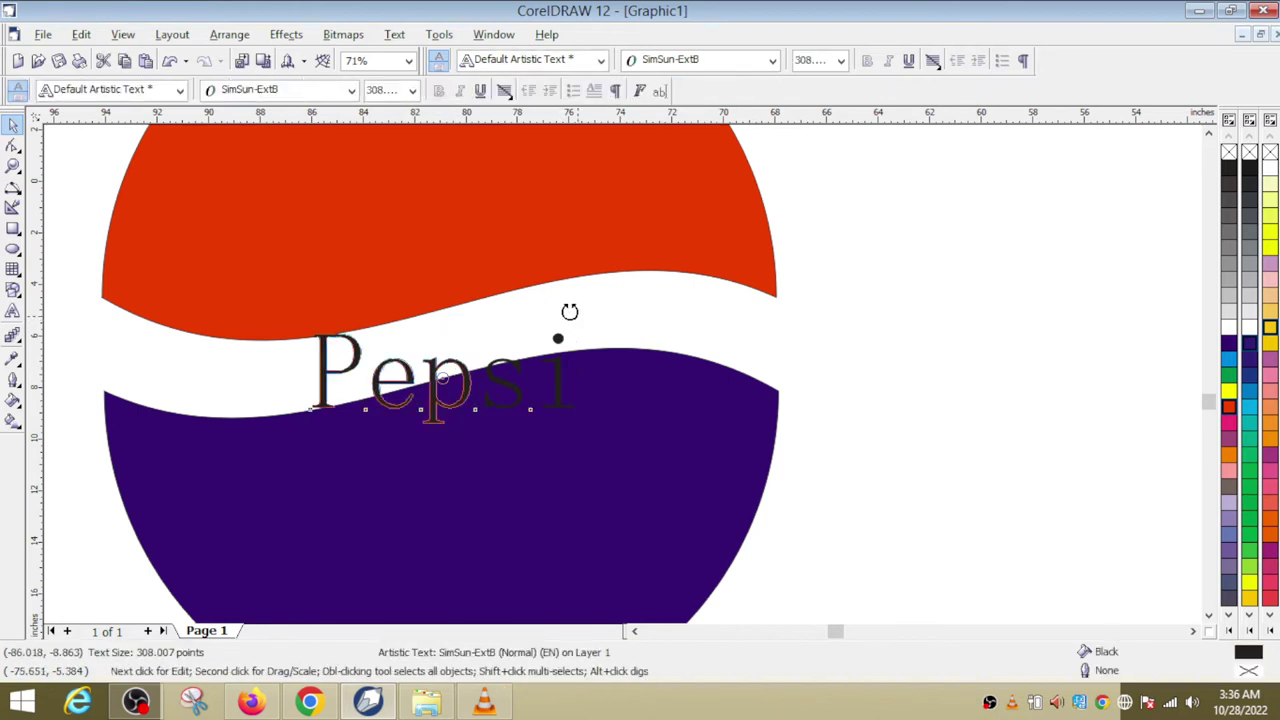
left_click_drag(569, 312, 532, 275)
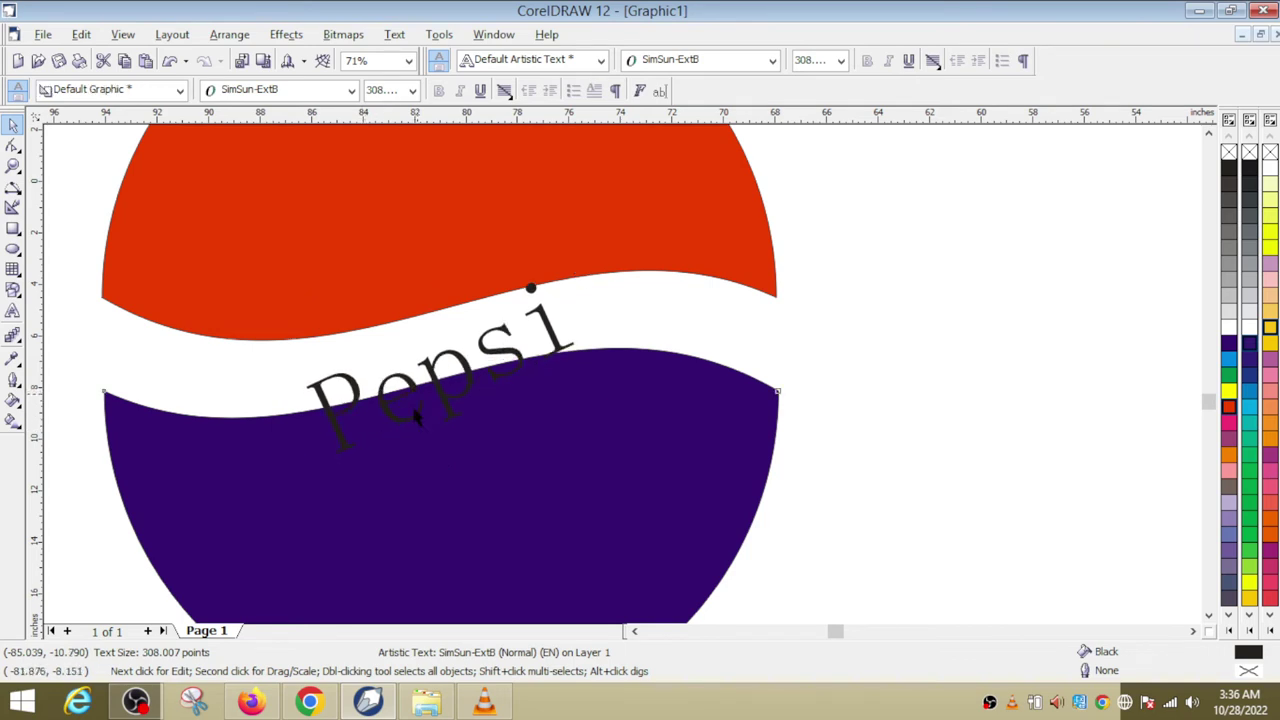
Undo the stray move of the blue lower half and set it back beneath the red half with an even wavy gap.
left_click_drag(411, 402, 437, 370)
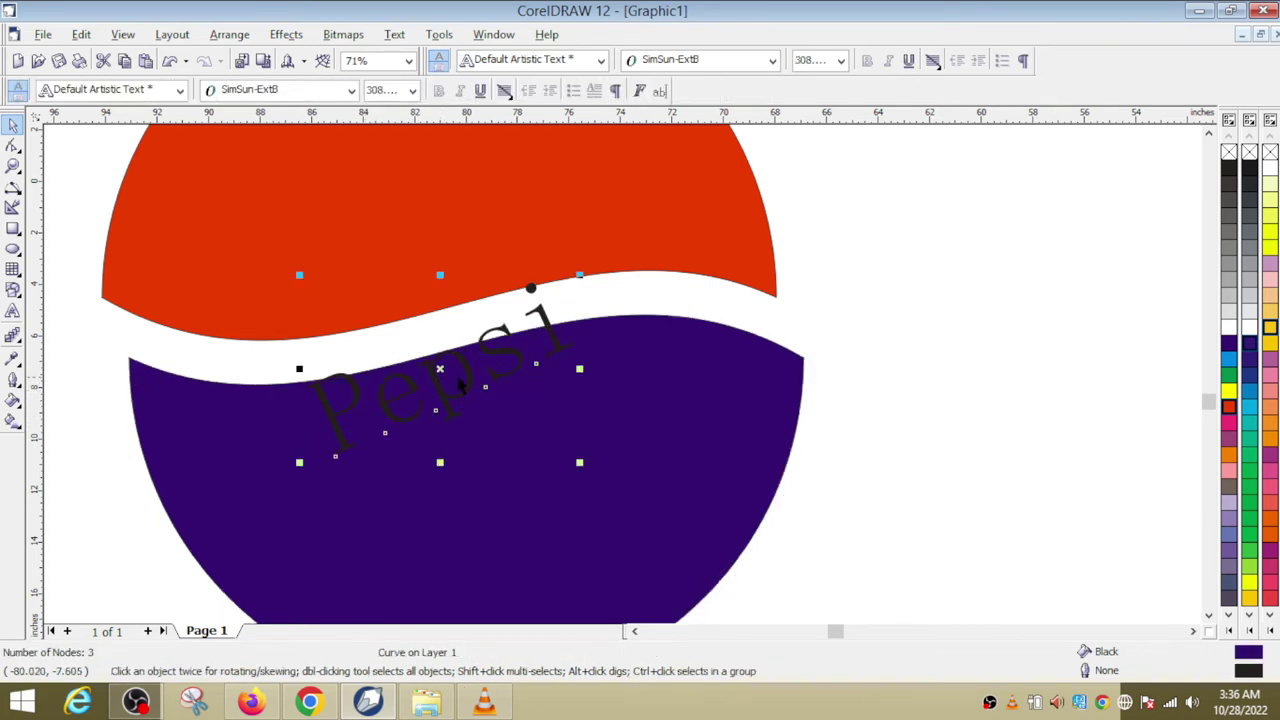
scroll(470, 398, "down", 1)
key("ctrl+z")
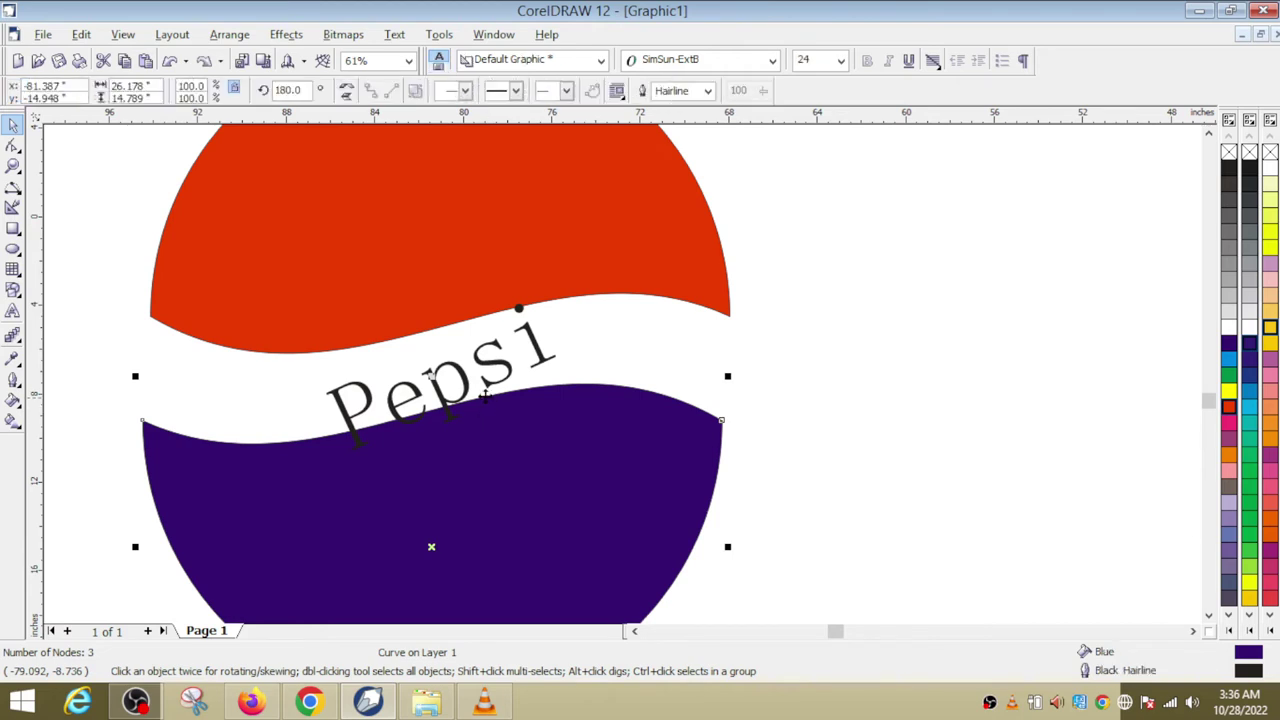
left_click_drag(493, 436, 502, 412)
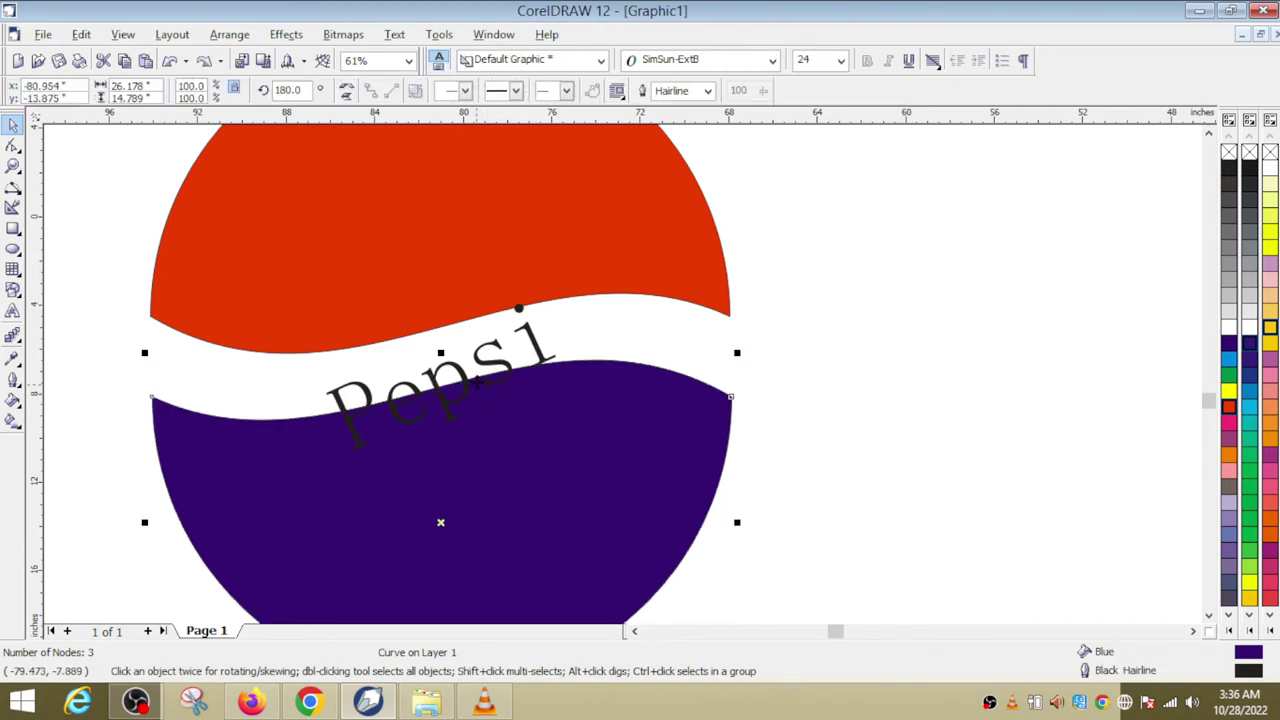
Scale the tilted Pepsi text down to about 254 pt and move it into the white gap between the halves.
left_click(441, 379)
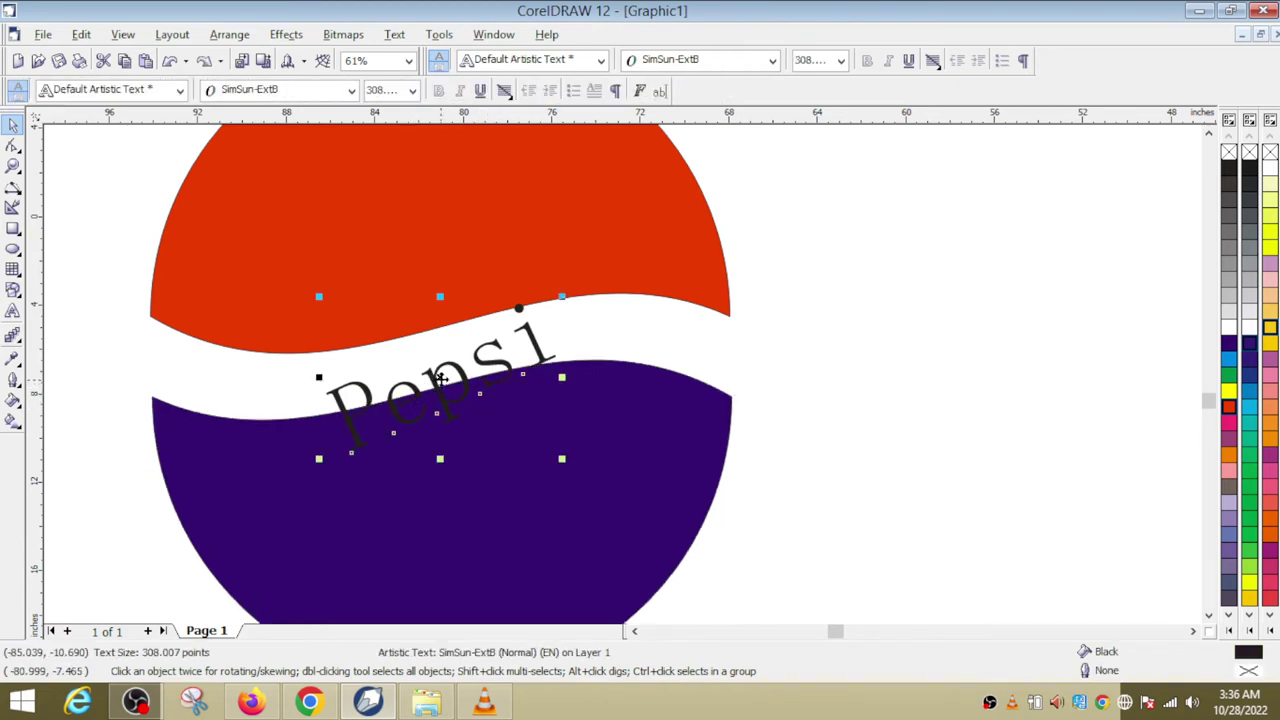
left_click_drag(443, 378, 438, 352)
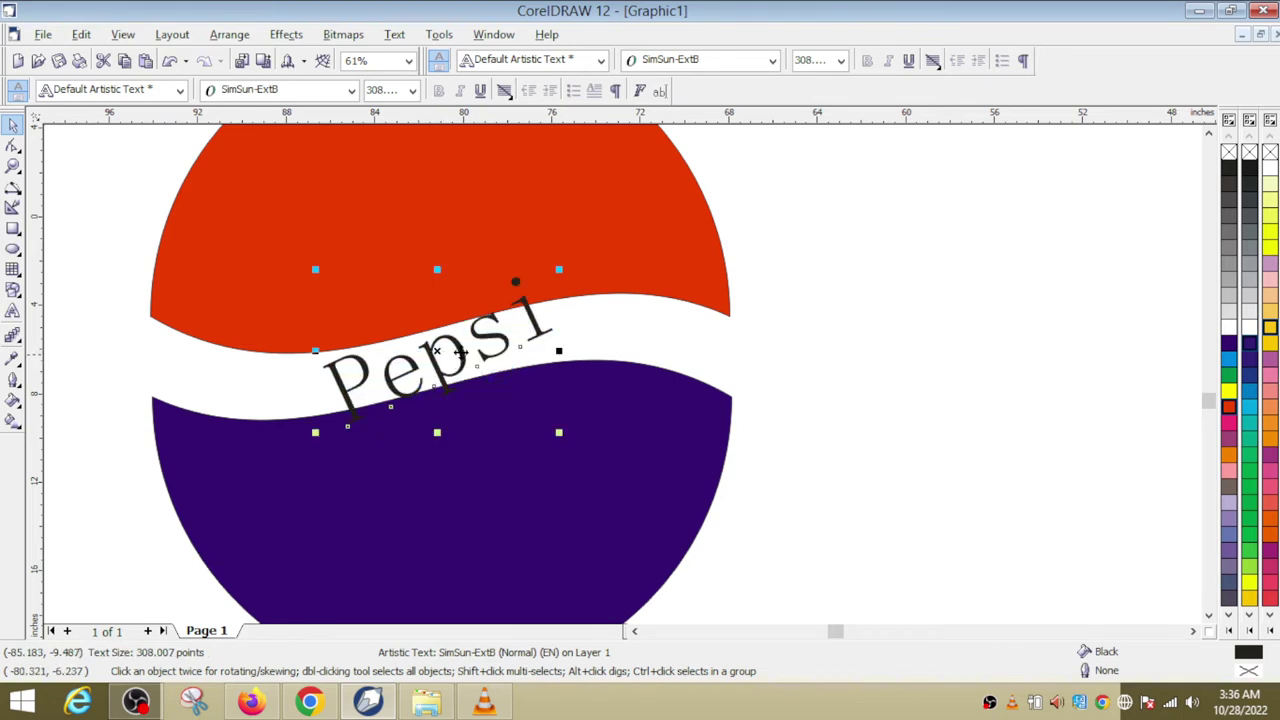
left_click_drag(315, 268, 355, 295)
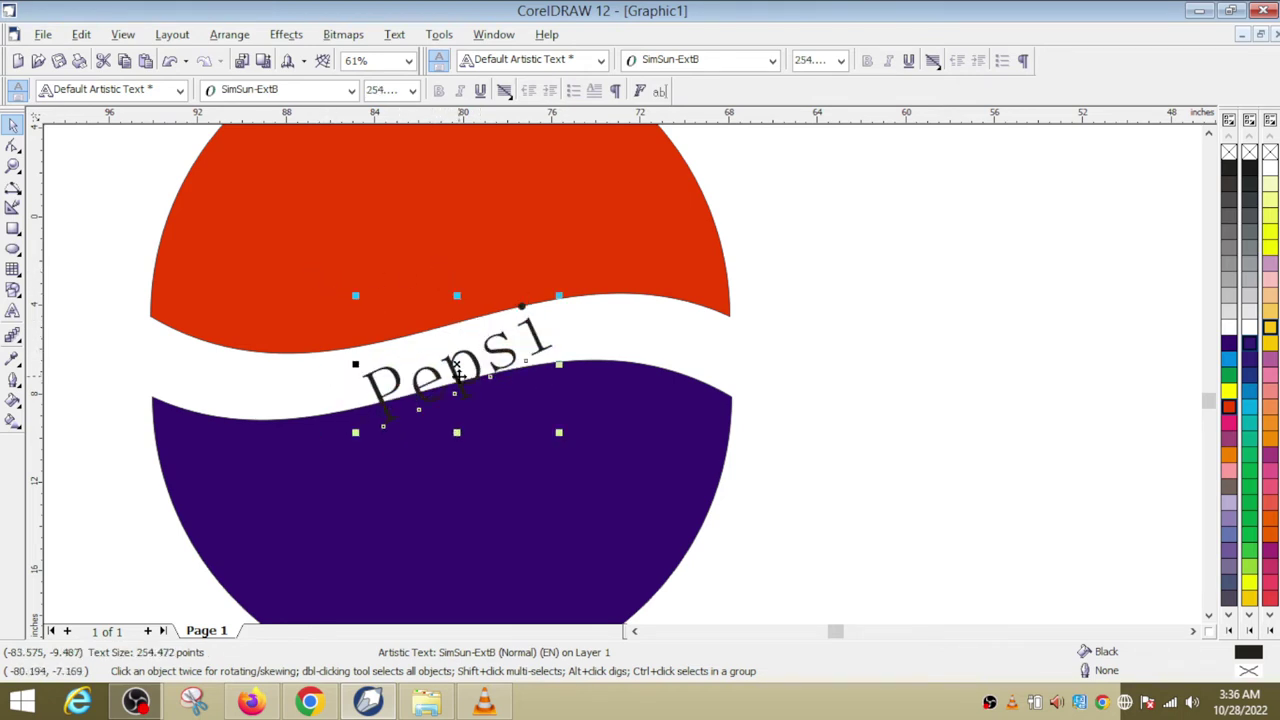
left_click_drag(459, 376, 450, 346)
left_click(455, 371)
left_click(452, 361)
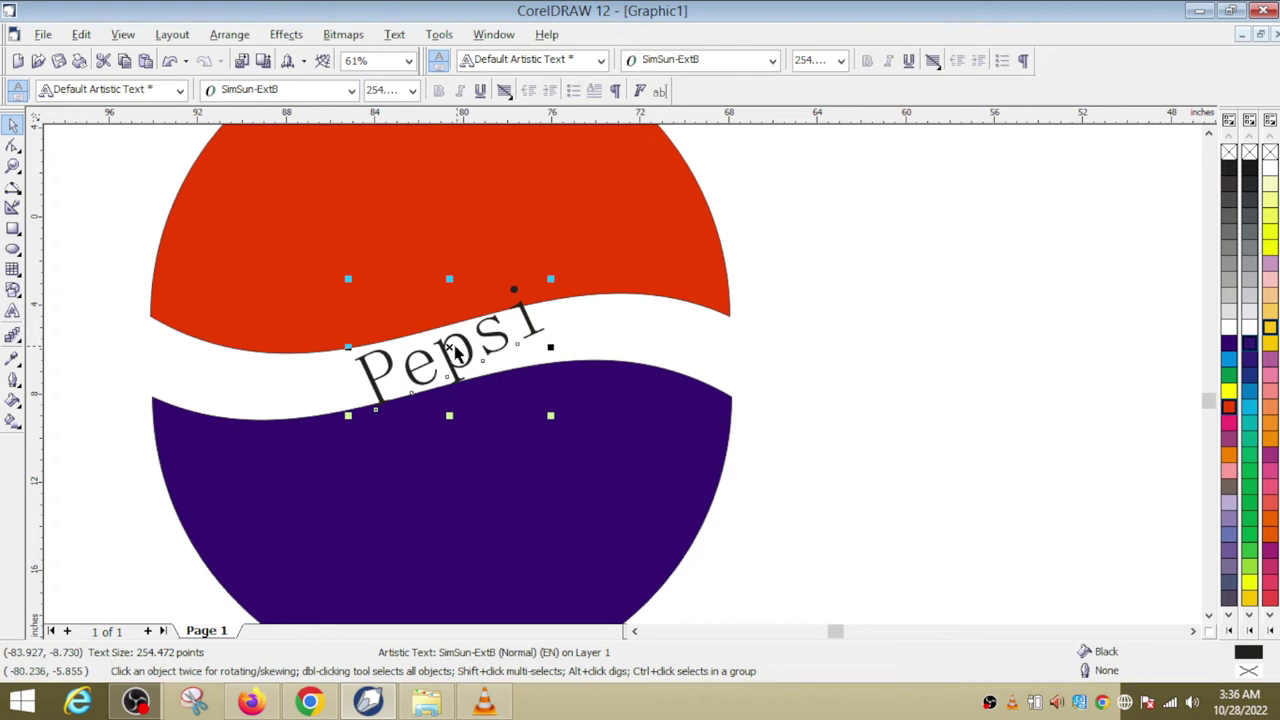
left_click(484, 700)
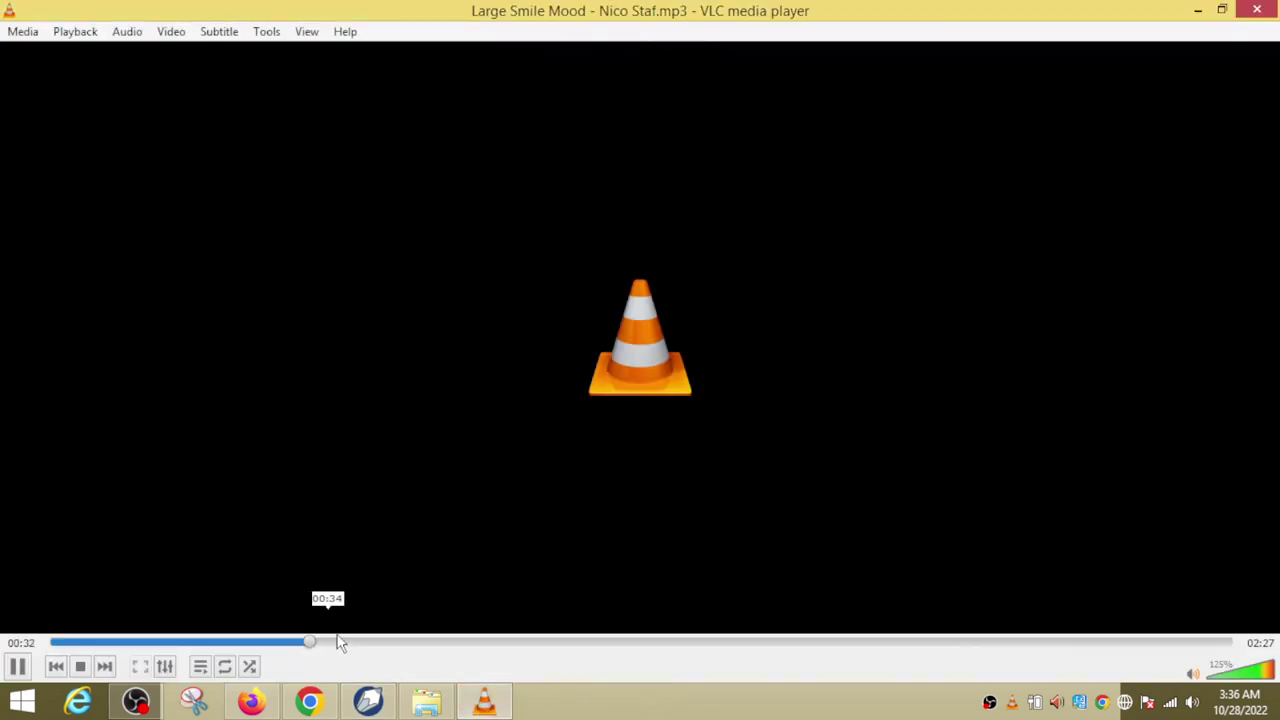
left_click(368, 700)
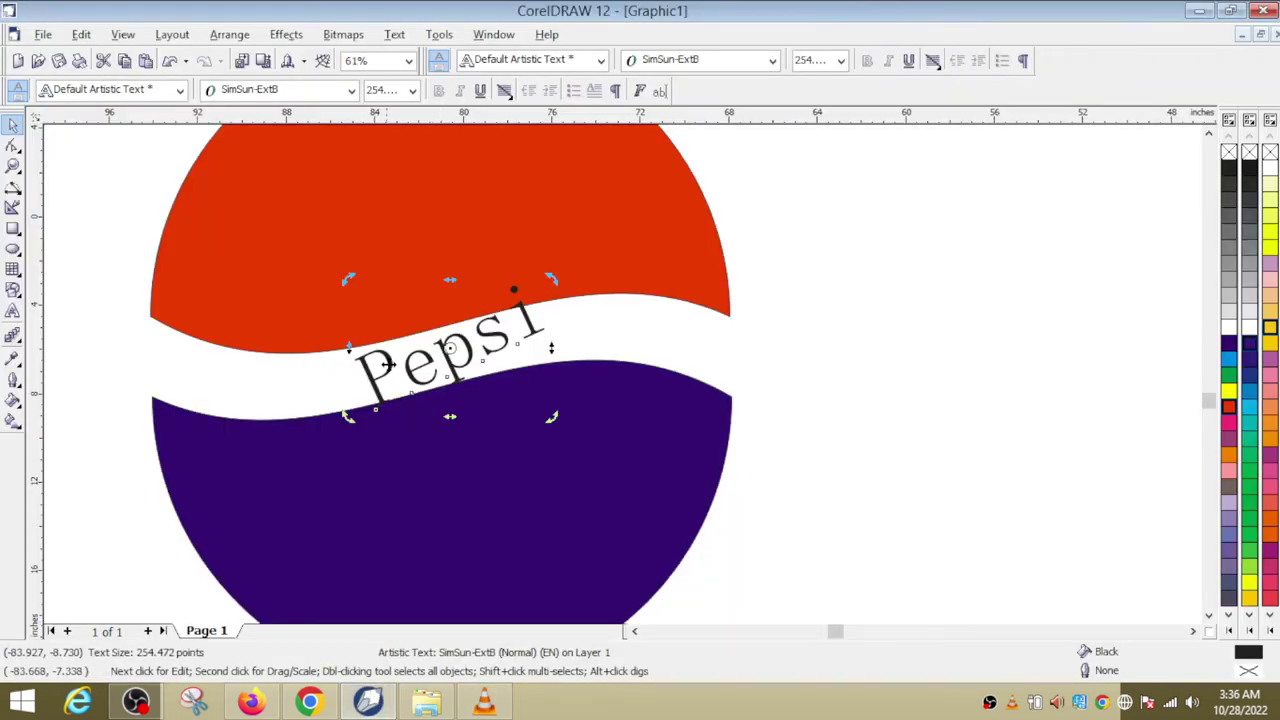
Rotate the Pepsi text slightly clockwise to follow the wave and nudge it down 0.1 inch.
left_click_drag(551, 277, 583, 300)
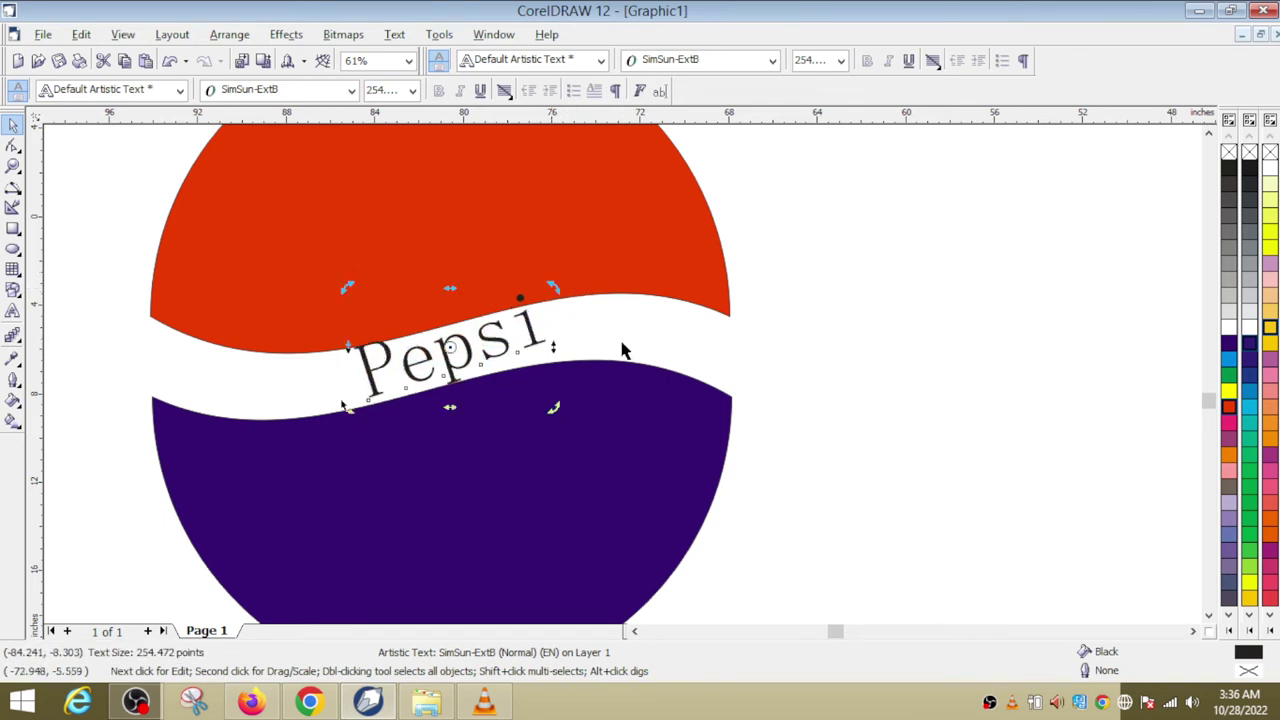
key("Down")
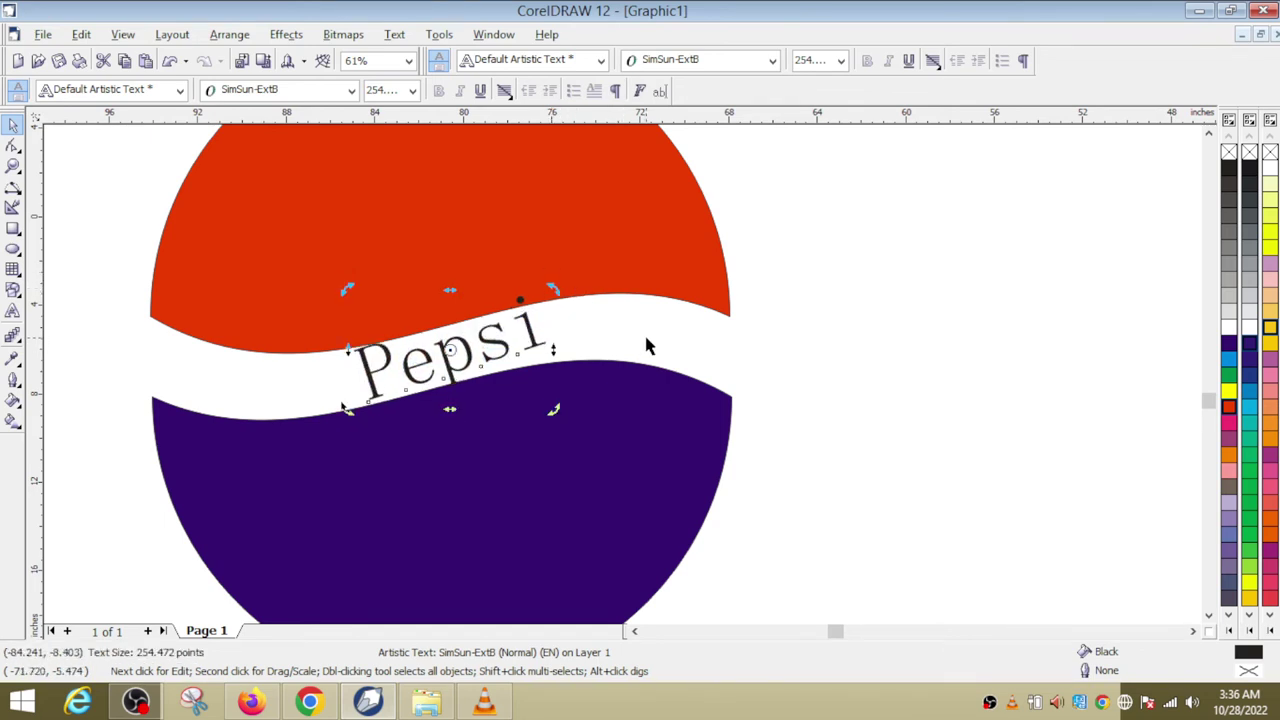
left_click(1073, 449)
Scale both halves and the Pepsi text together to about 24.9 inches wide by 26.1 inches high.
scroll(828, 513, "down", 1)
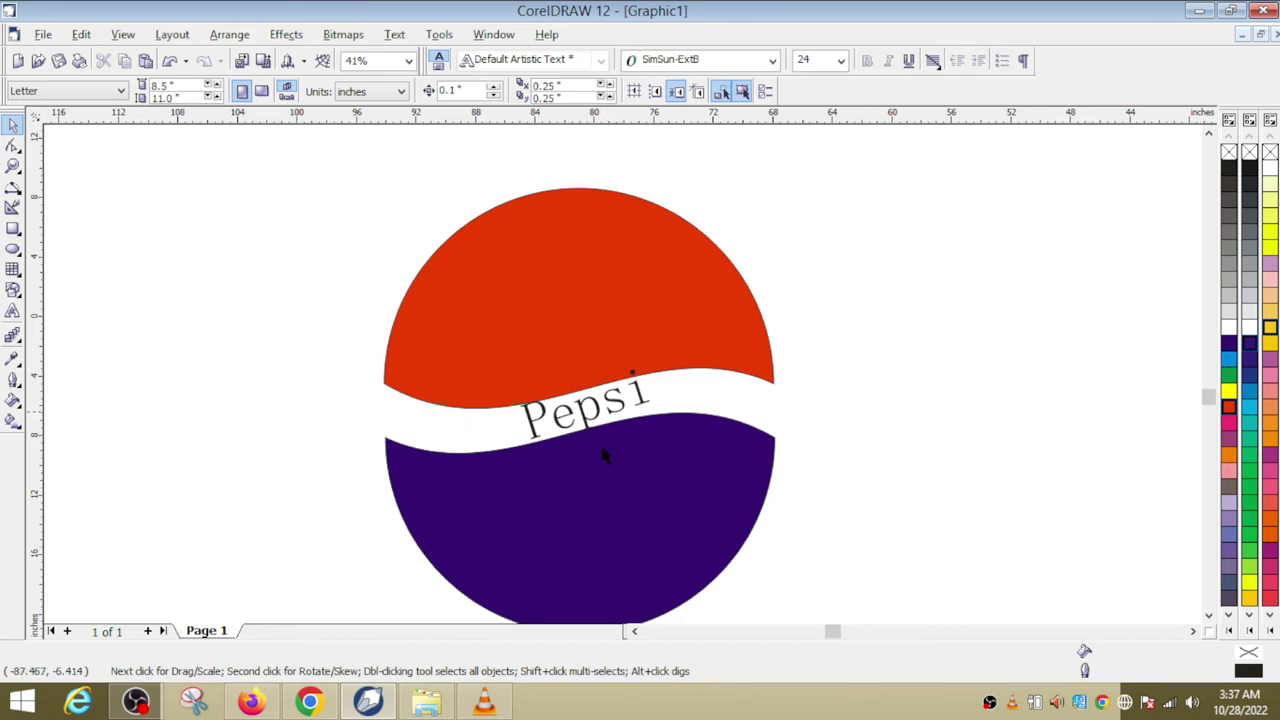
scroll(601, 449, "down", 1)
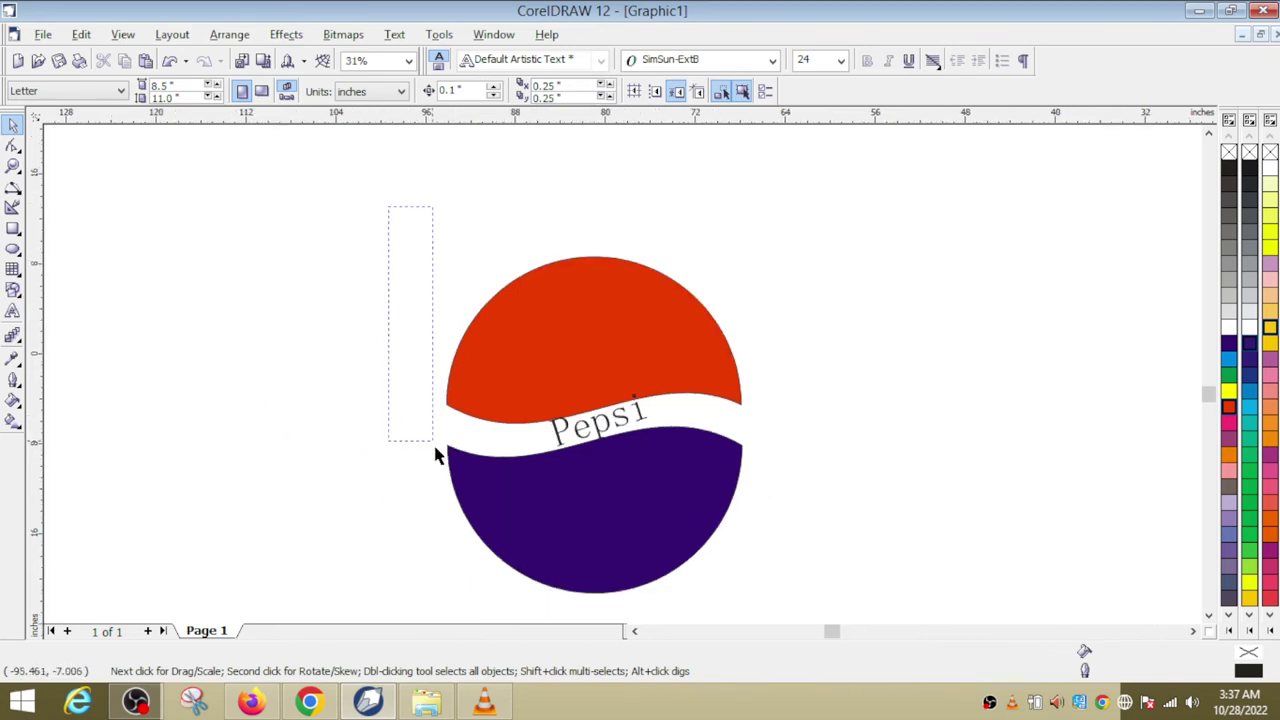
left_click_drag(436, 455, 820, 537)
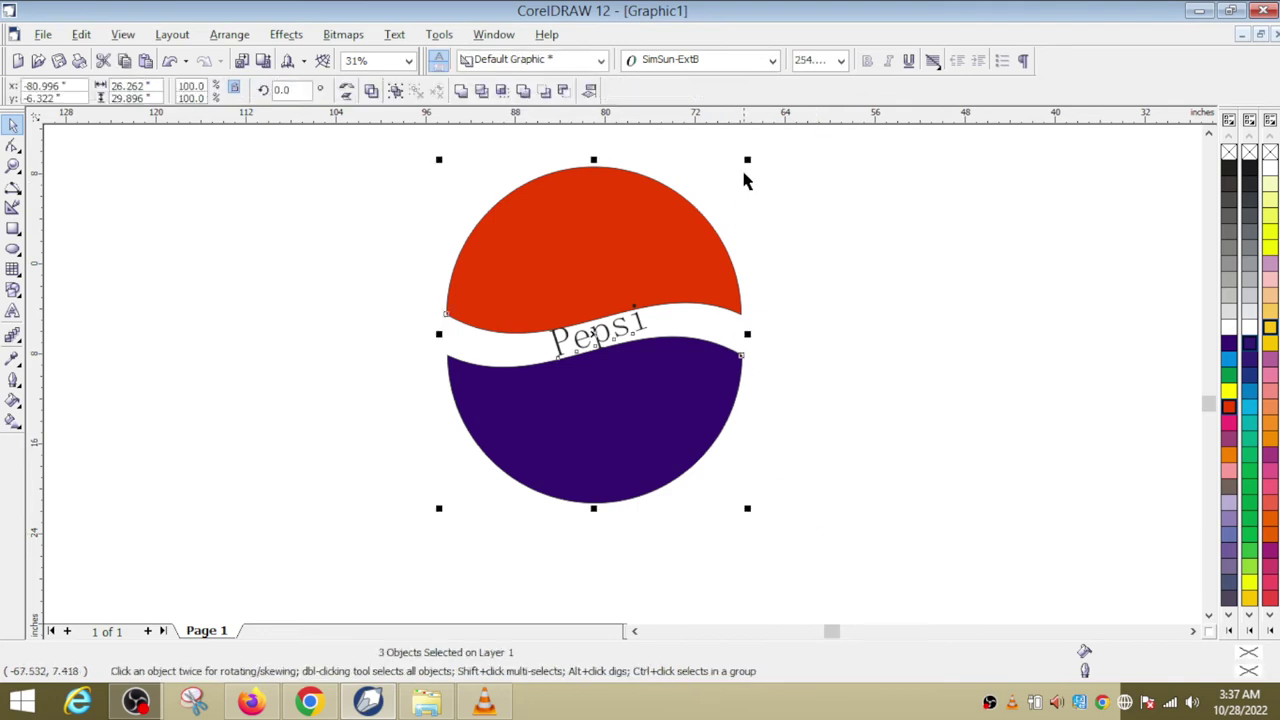
left_click_drag(747, 160, 751, 203)
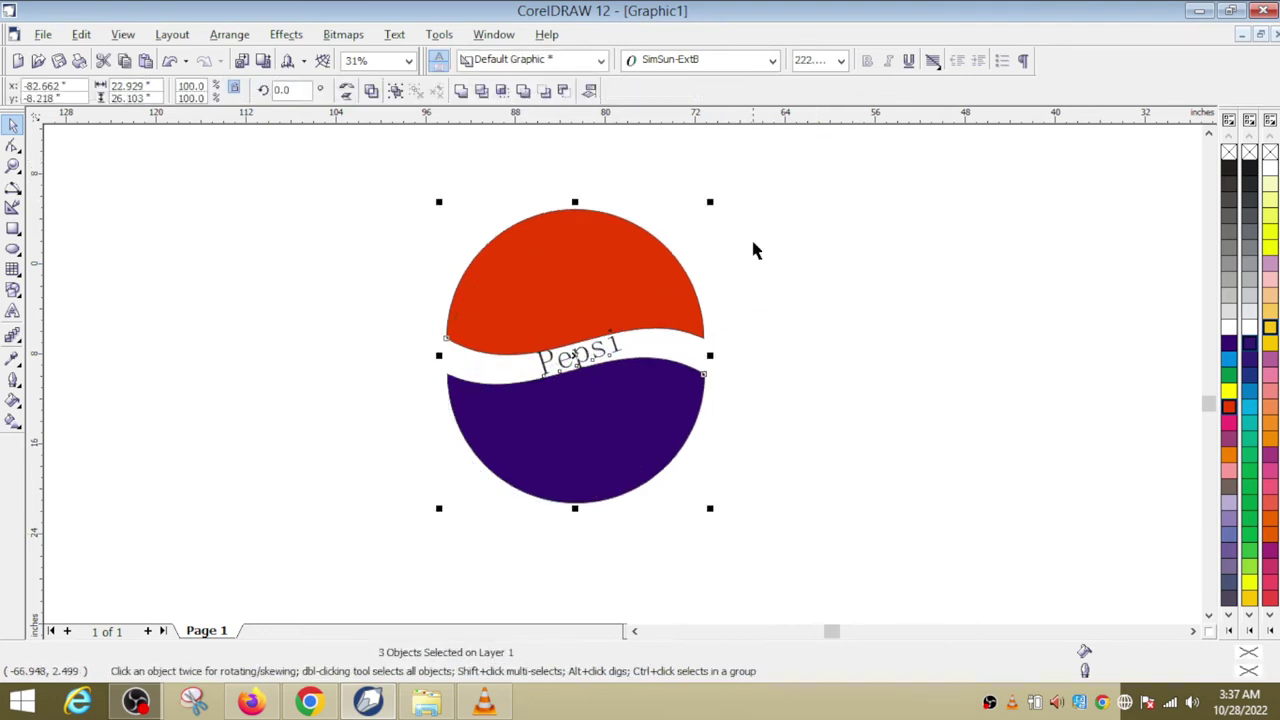
left_click_drag(711, 355, 737, 357)
left_click(805, 387)
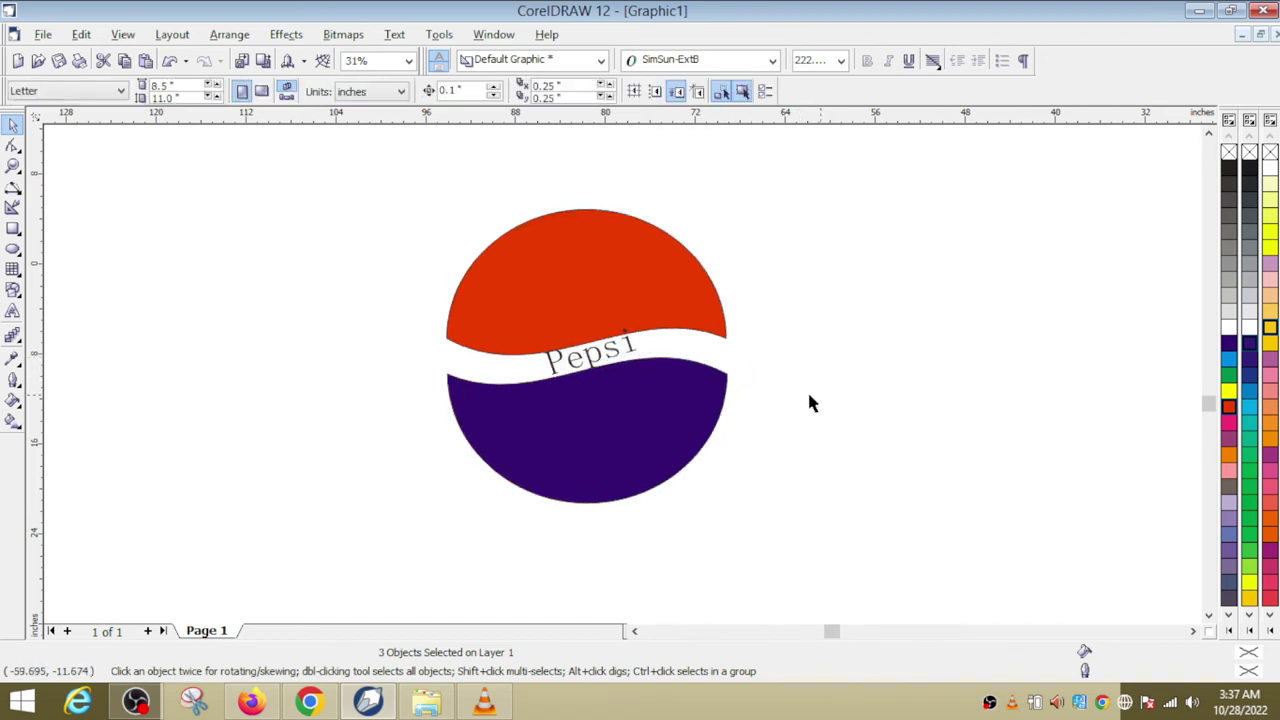
Draw an ellipse about 26.8 by 28.8 inches, place it beside the logo and fill it with light grey.
left_click(13, 249)
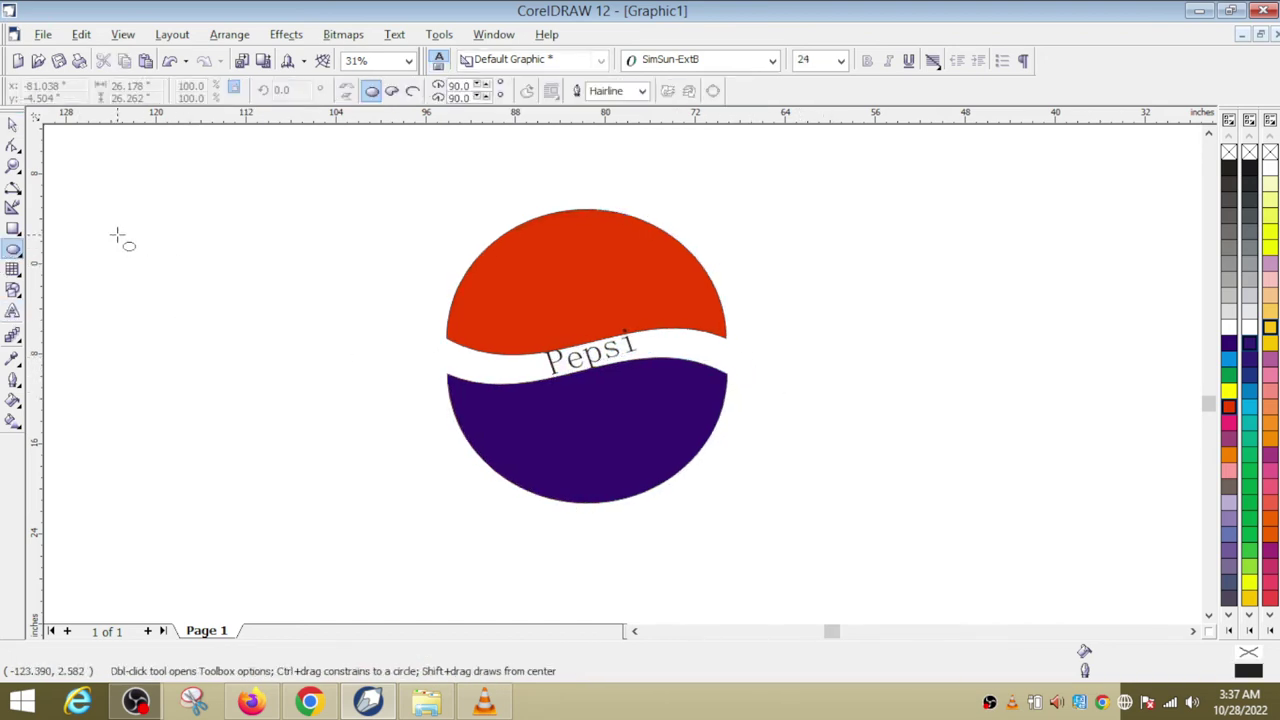
left_click_drag(116, 235, 419, 559)
left_click_drag(269, 397, 938, 356)
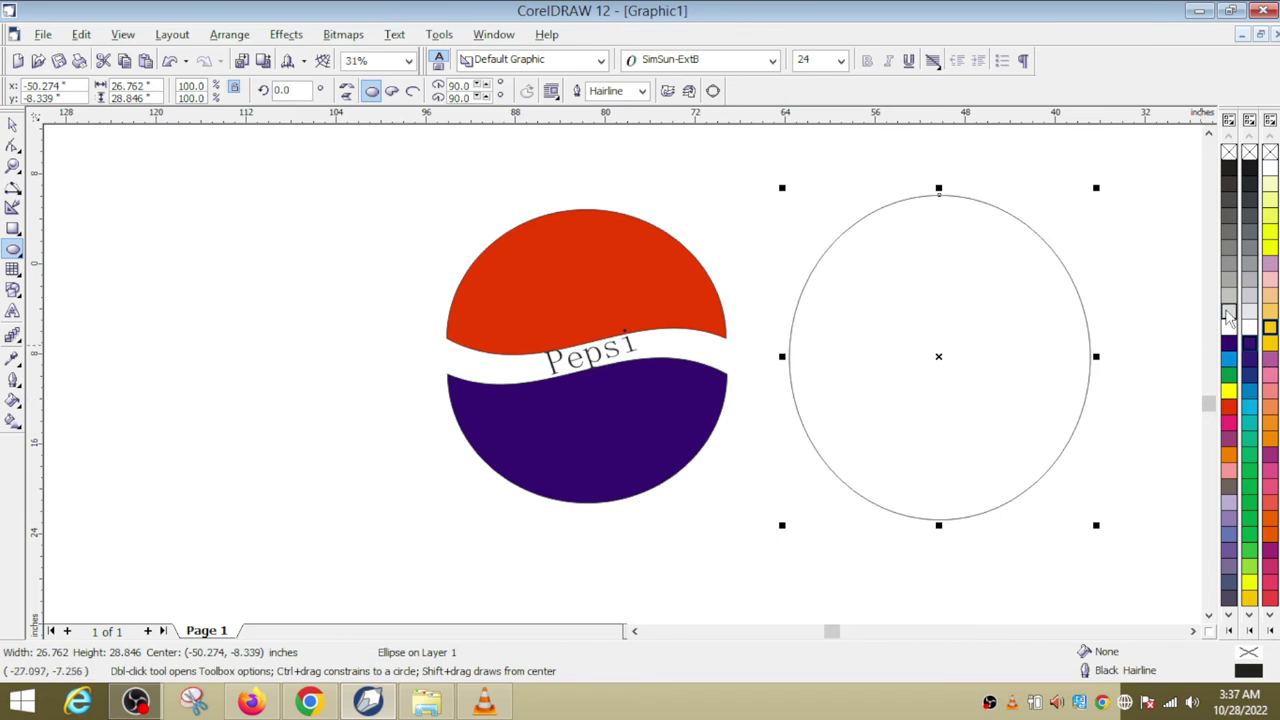
left_click(1229, 313)
left_click(186, 329)
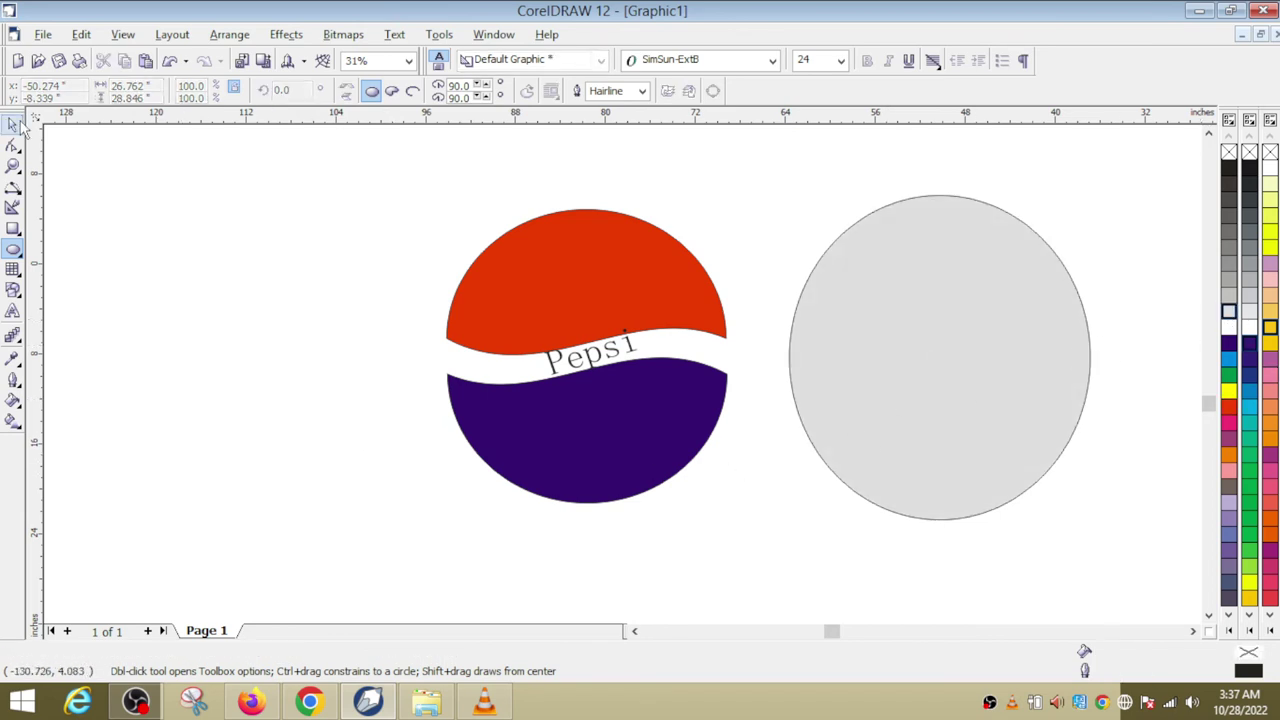
Group the two halves with the Pepsi text, move the group onto the grey ellipse and bring it to the front.
left_click(14, 124)
left_click_drag(378, 168, 772, 563)
key("ctrl+g")
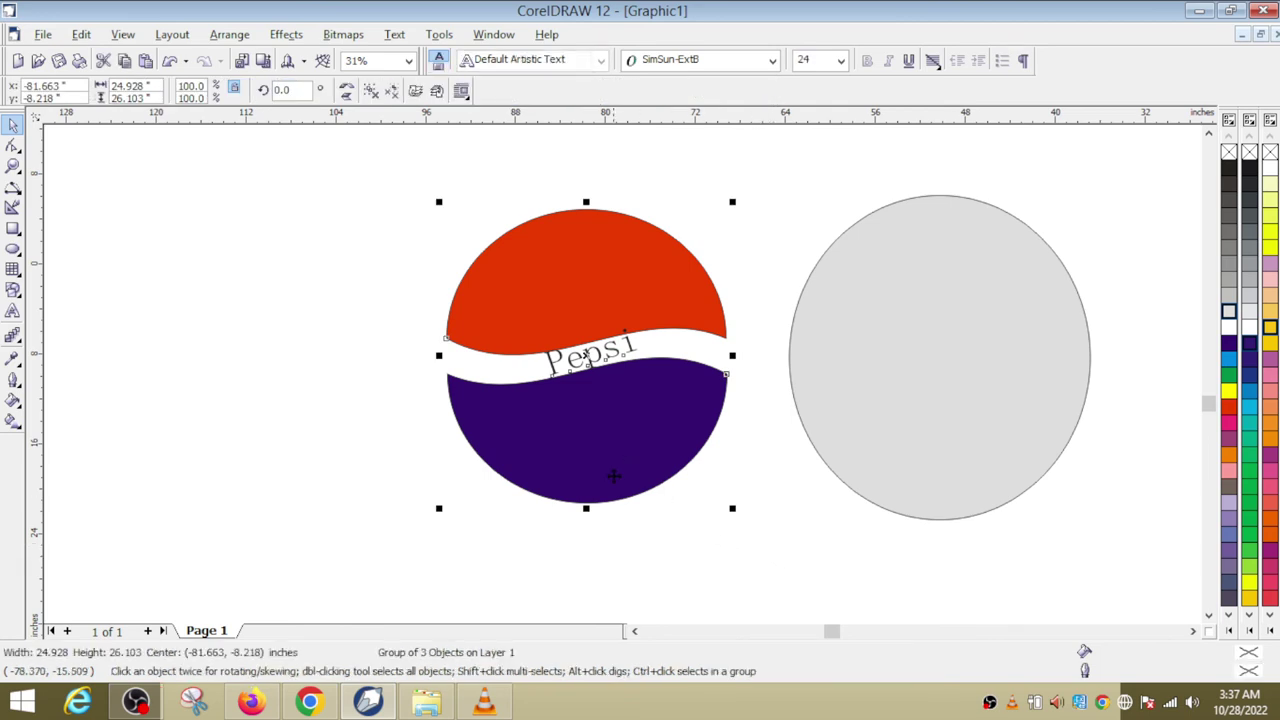
left_click_drag(588, 358, 946, 360)
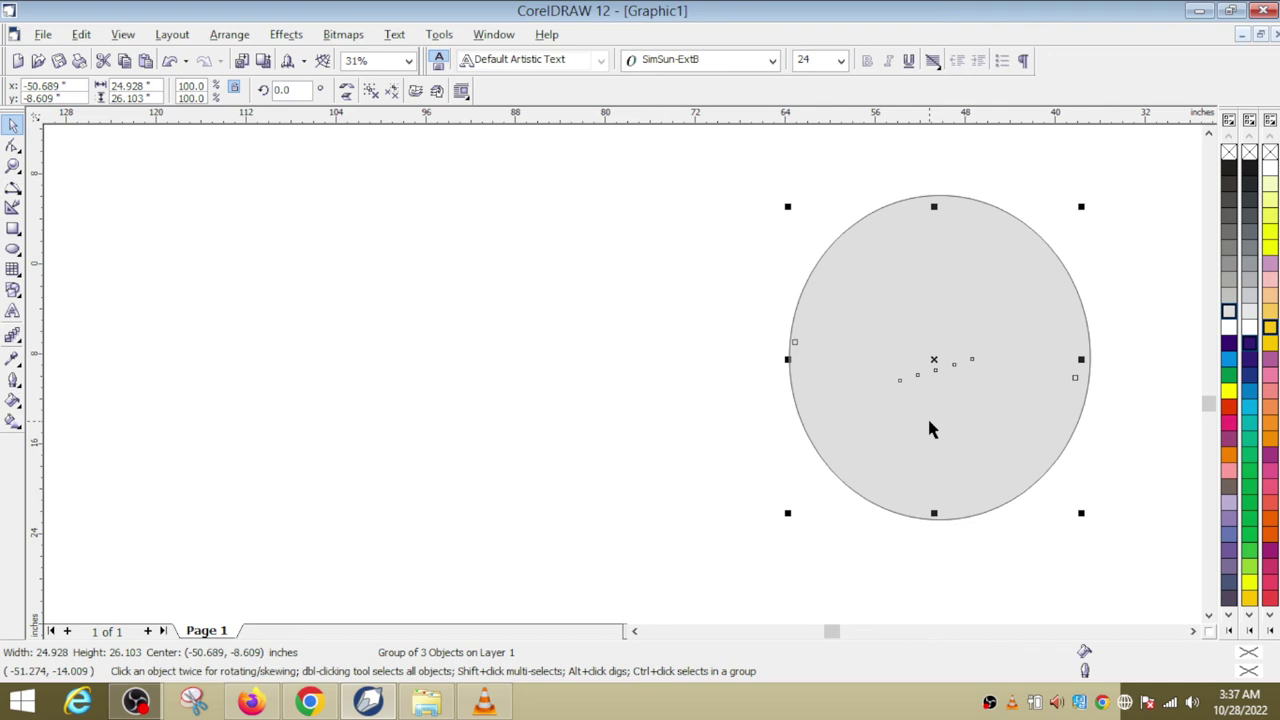
key("shift+Page_Up")
Nudge the logo group until it is centred inside the grey ellipse with an even border.
key("Right")
key("Right")
key("Right")
key("Right")
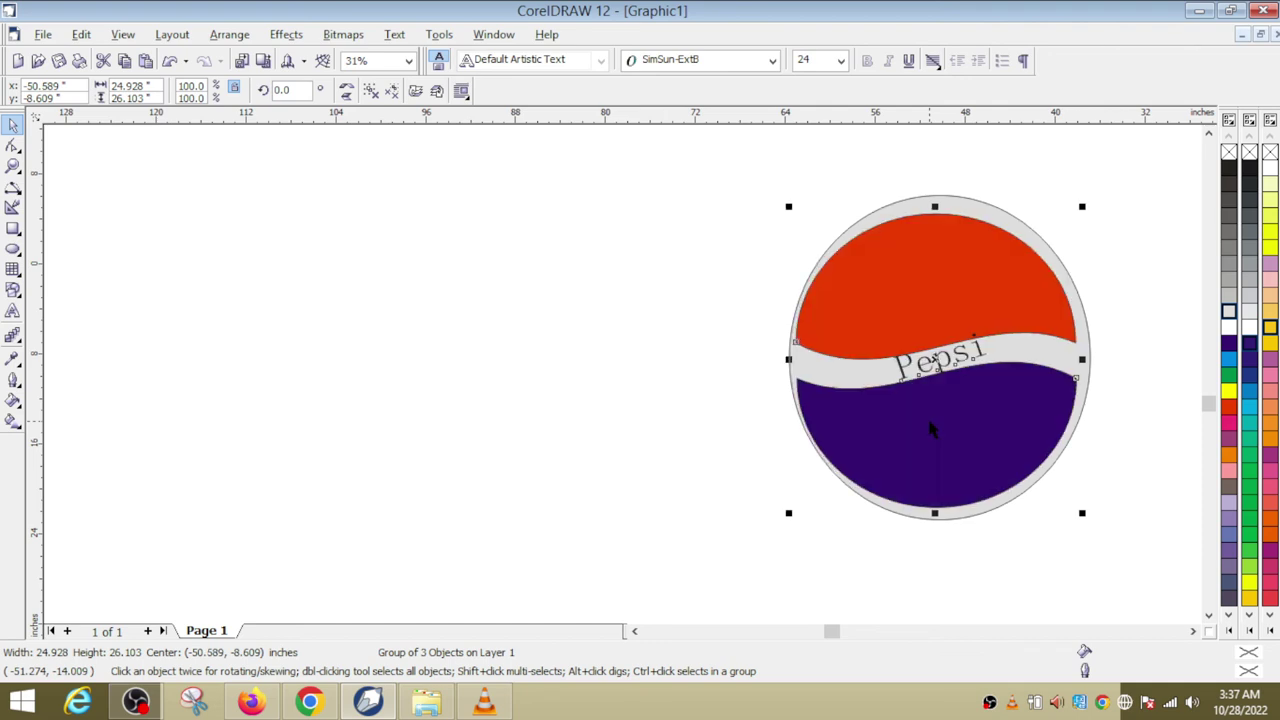
key("Right")
key("Up")
key("Up")
key("Up")
key("Up")
key("Up")
key("Up")
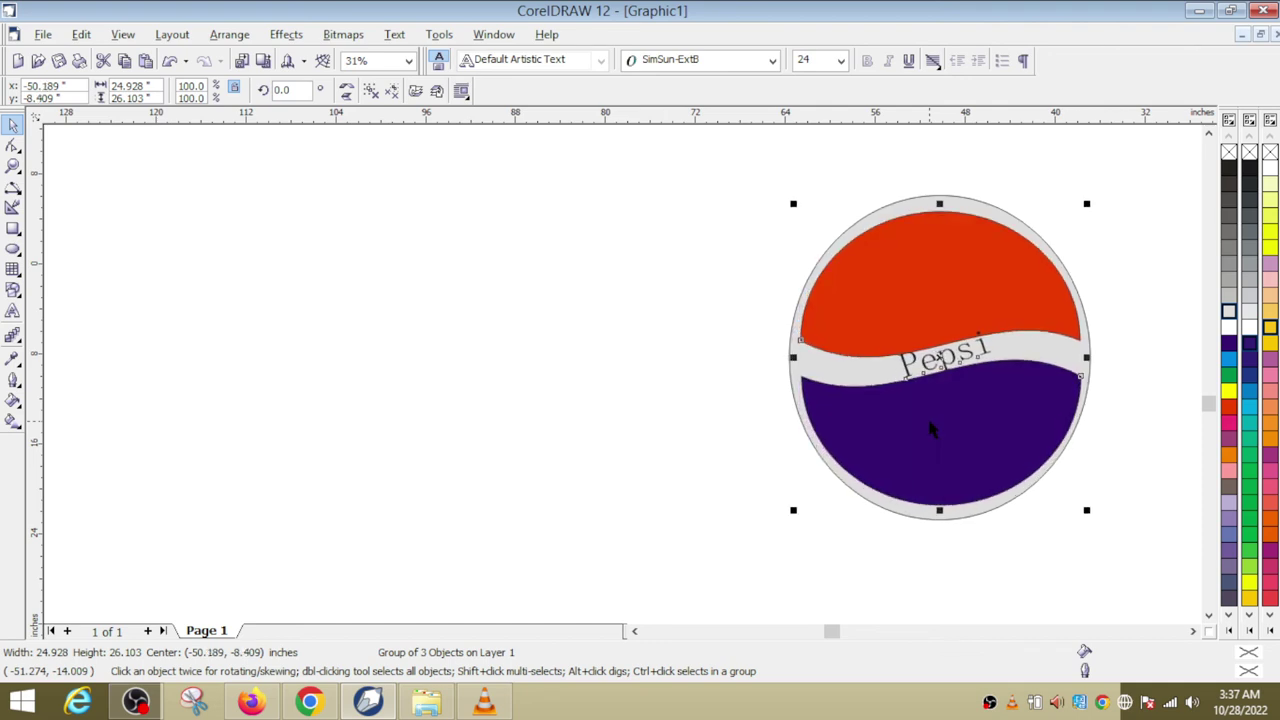
key("Left")
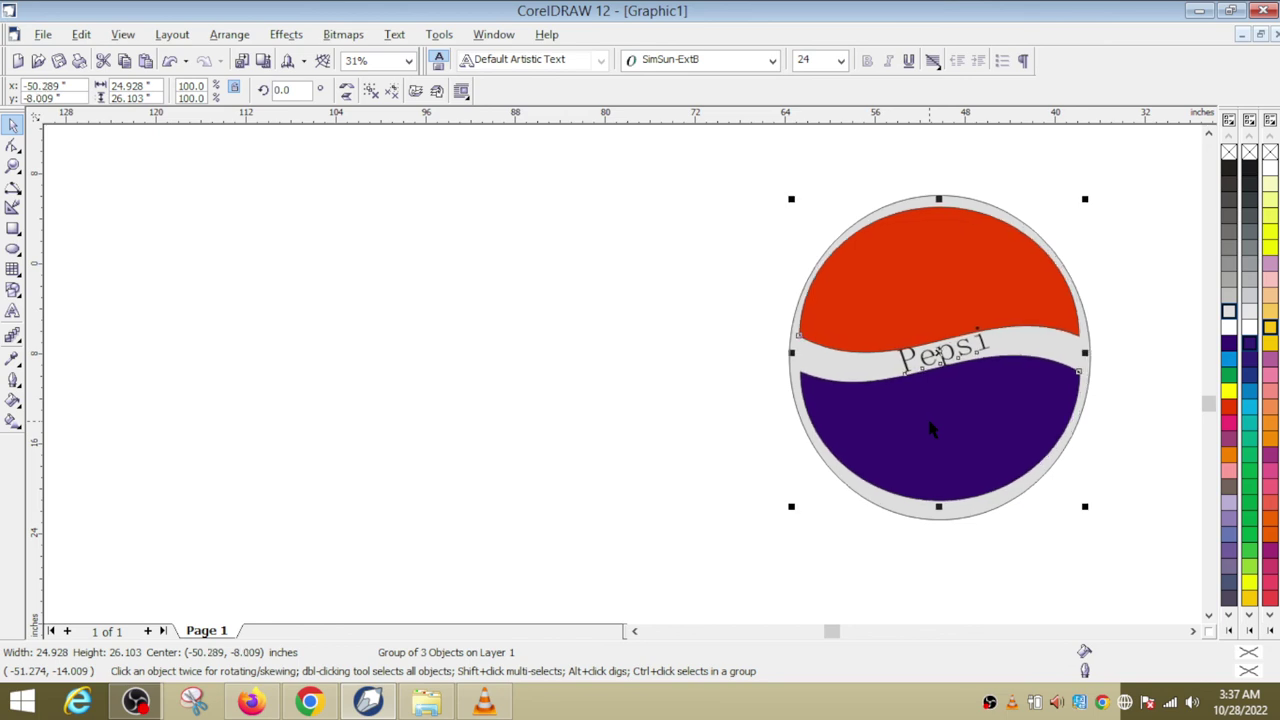
key("Down")
key("Down")
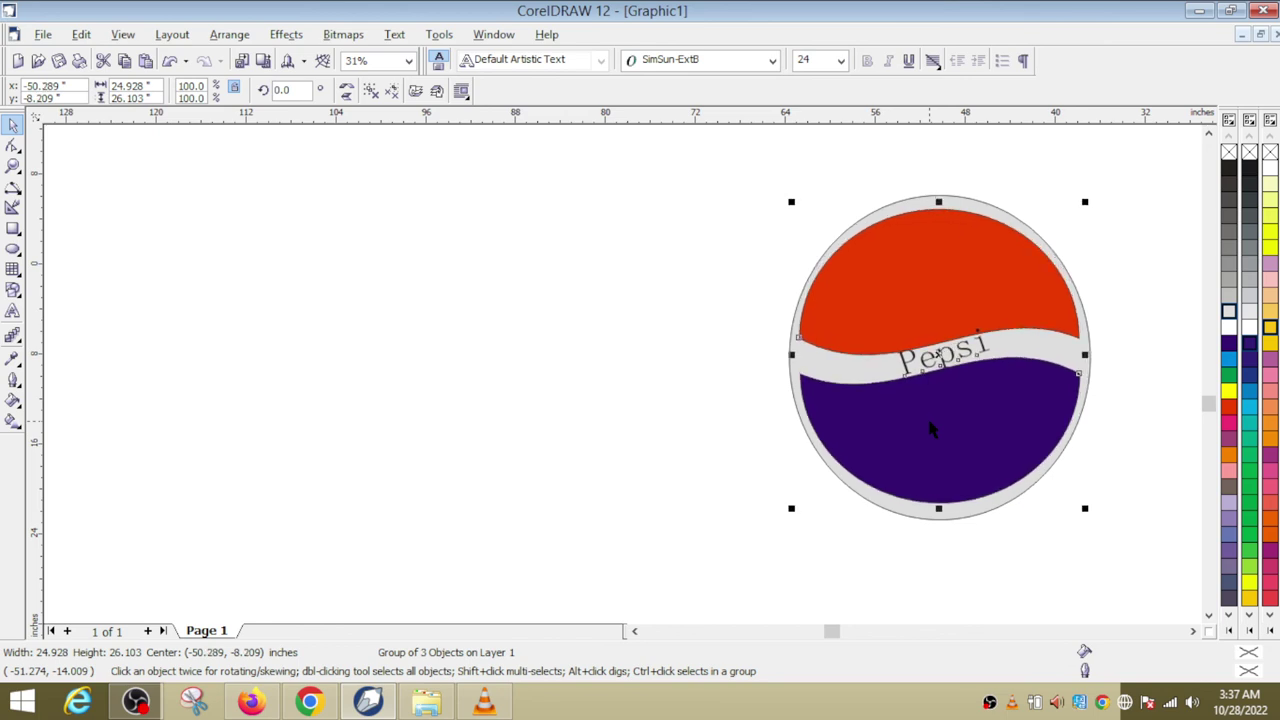
left_click(560, 472)
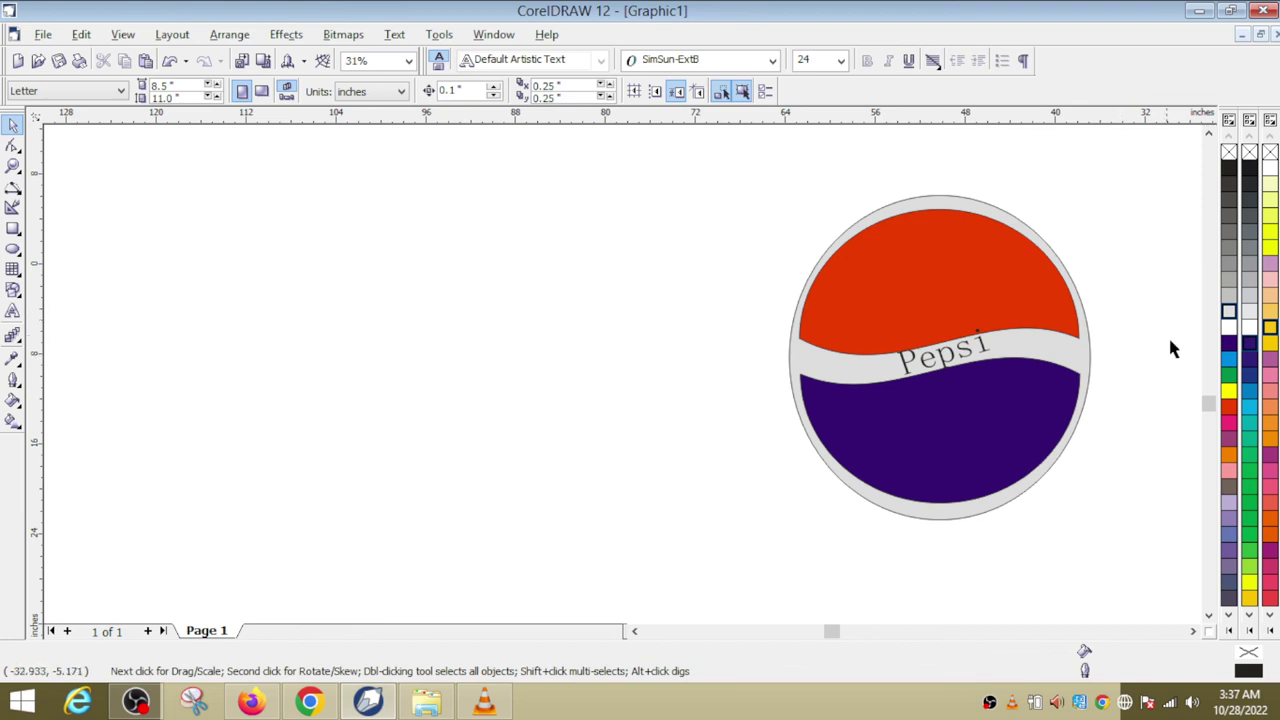
Move the grey ellipse and the logo group together back to the logo's former place in the drawing area.
left_click_drag(700, 157, 1146, 605)
left_click_drag(971, 380, 575, 393)
left_click(237, 297)
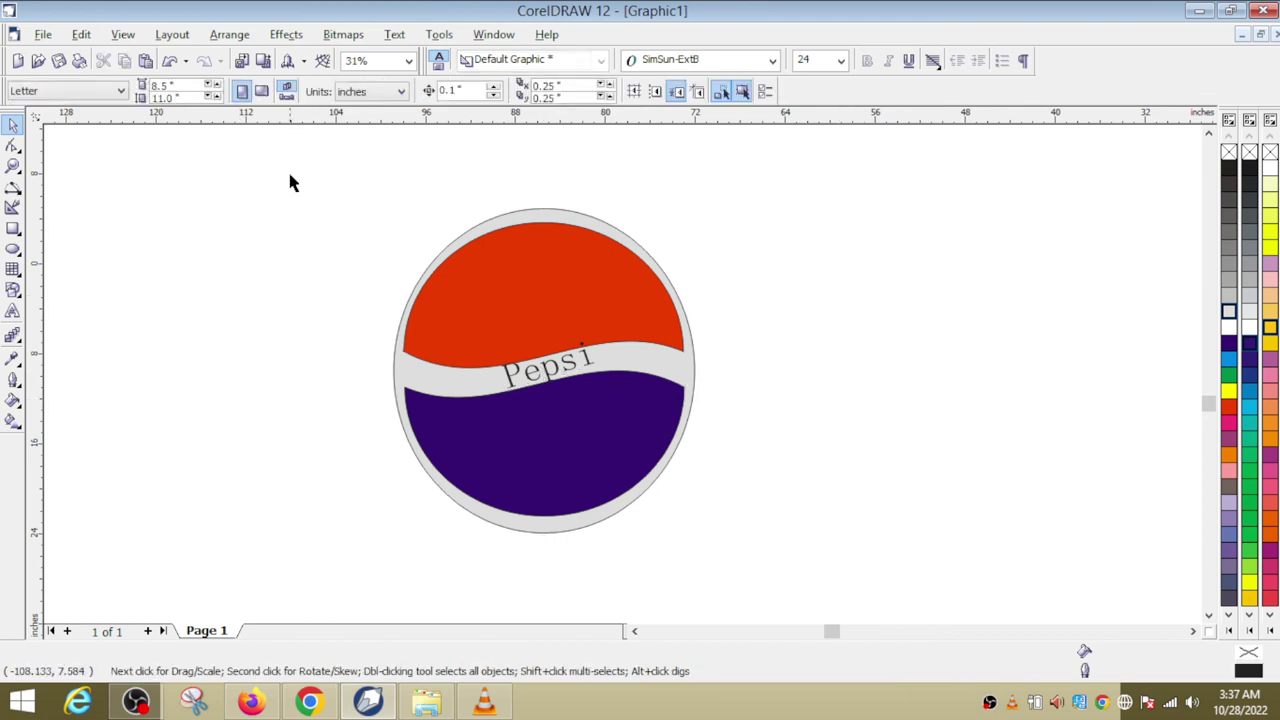
left_click_drag(288, 171, 778, 575)
left_click(829, 467)
scroll(518, 366, "up", 1)
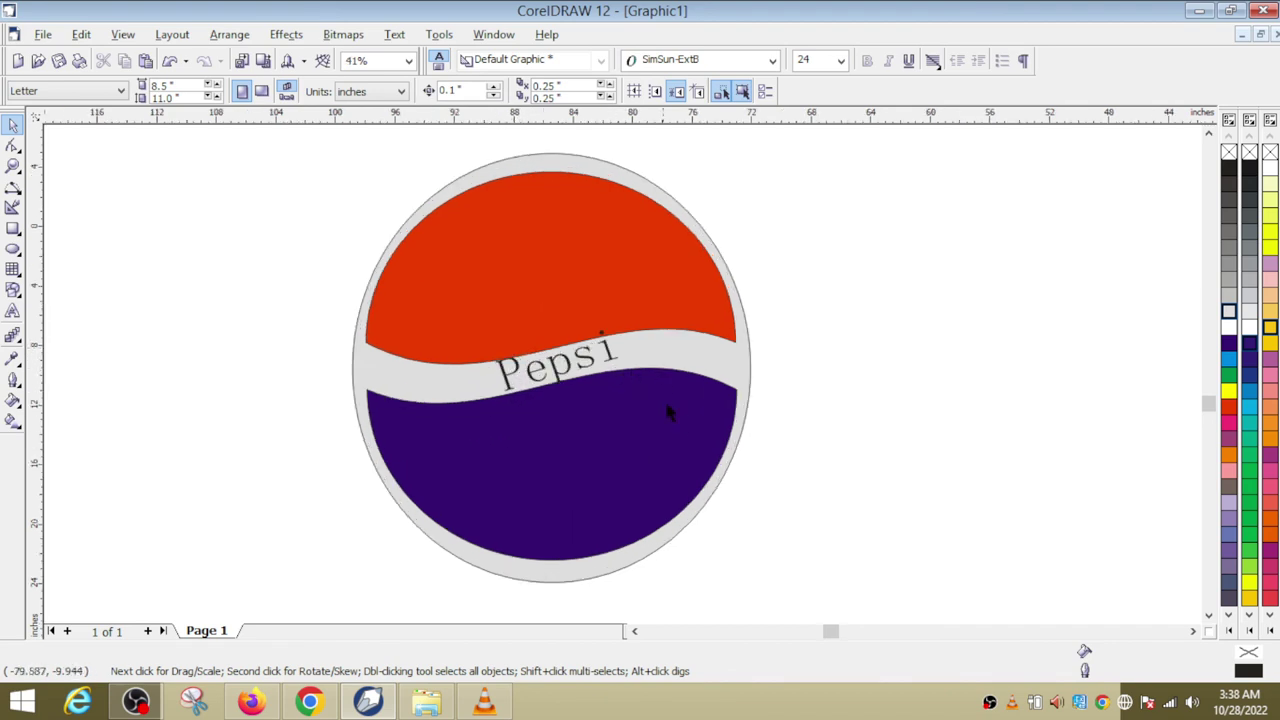